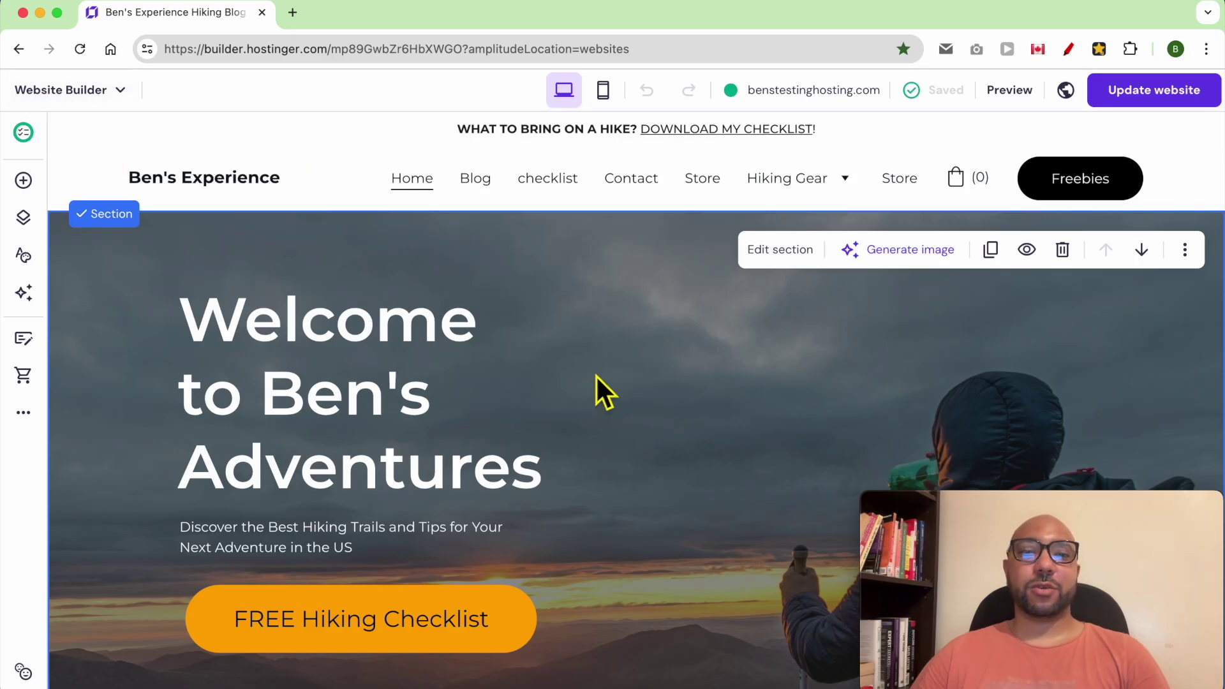
# - View the site's Store page, then switch to the Store manager dashboard
pyautogui.click(900, 182)
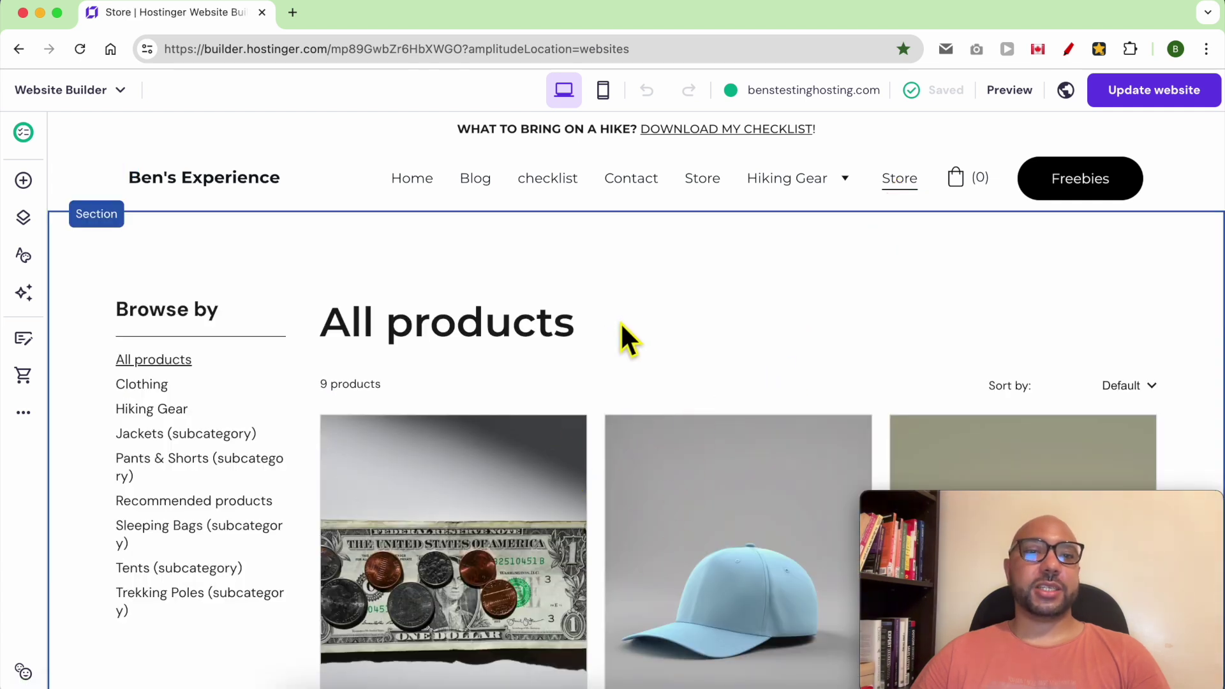
pyautogui.click(99, 93)
pyautogui.click(86, 231)
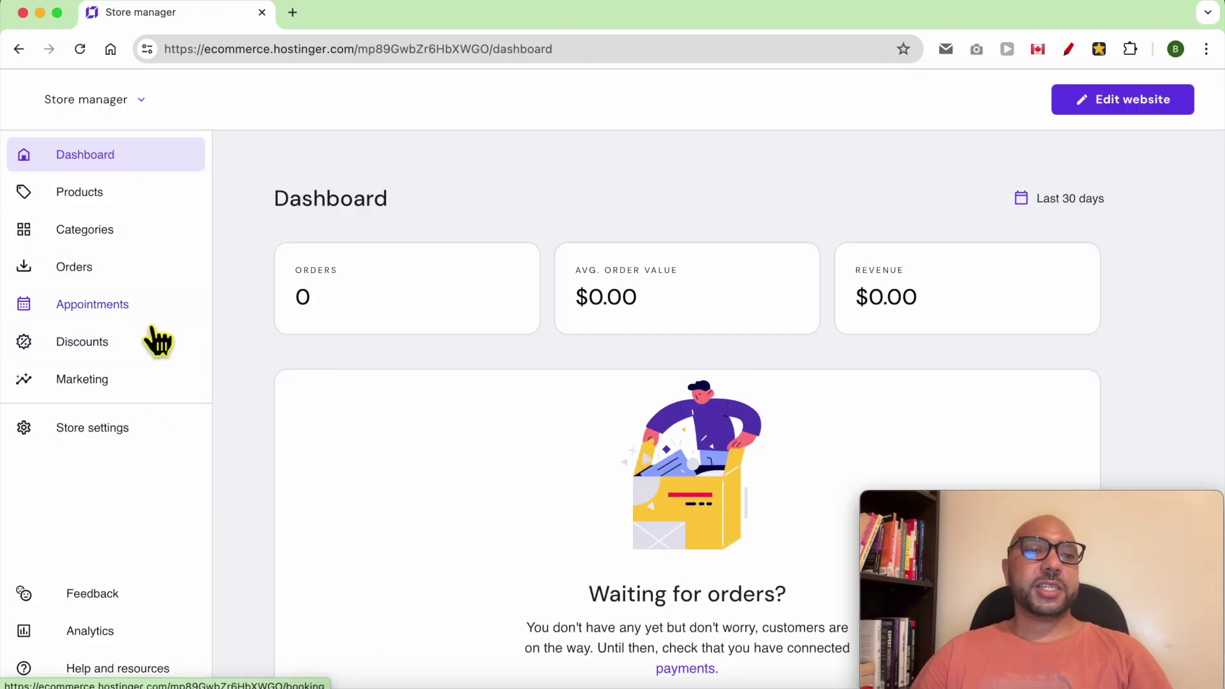
# - From Products, begin adding a new physical product
pyautogui.click(145, 199)
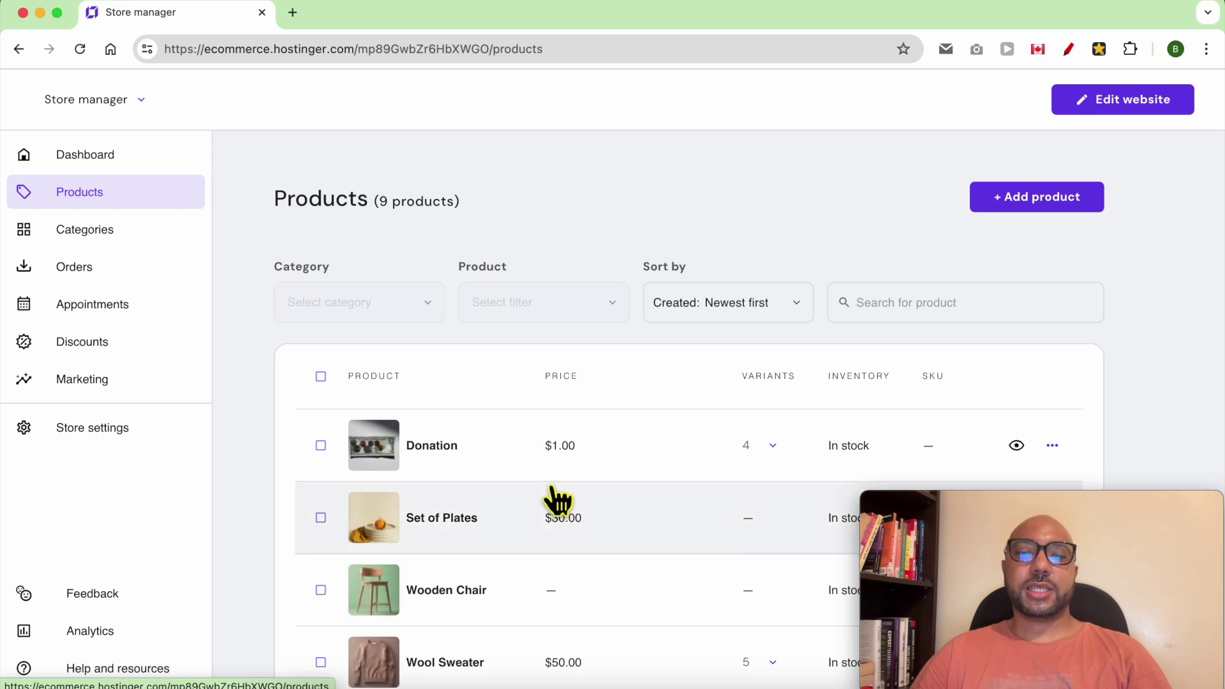
pyautogui.scroll(-1, 567, 596)
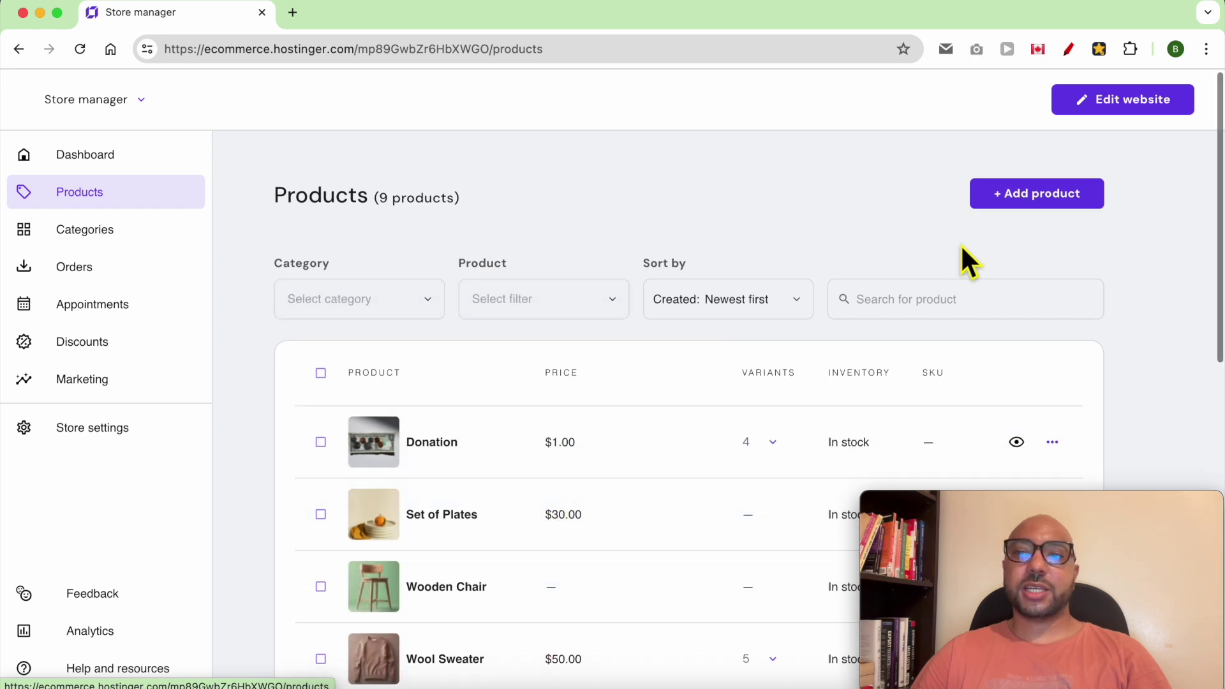
pyautogui.click(1024, 194)
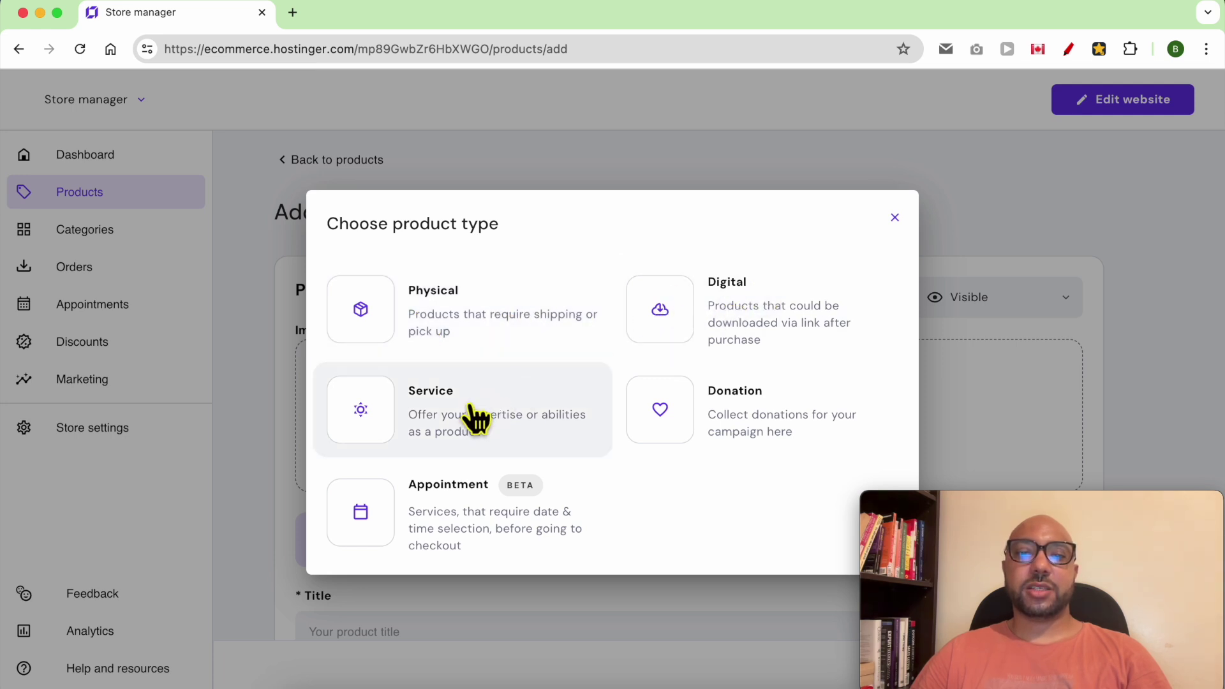
pyautogui.click(441, 316)
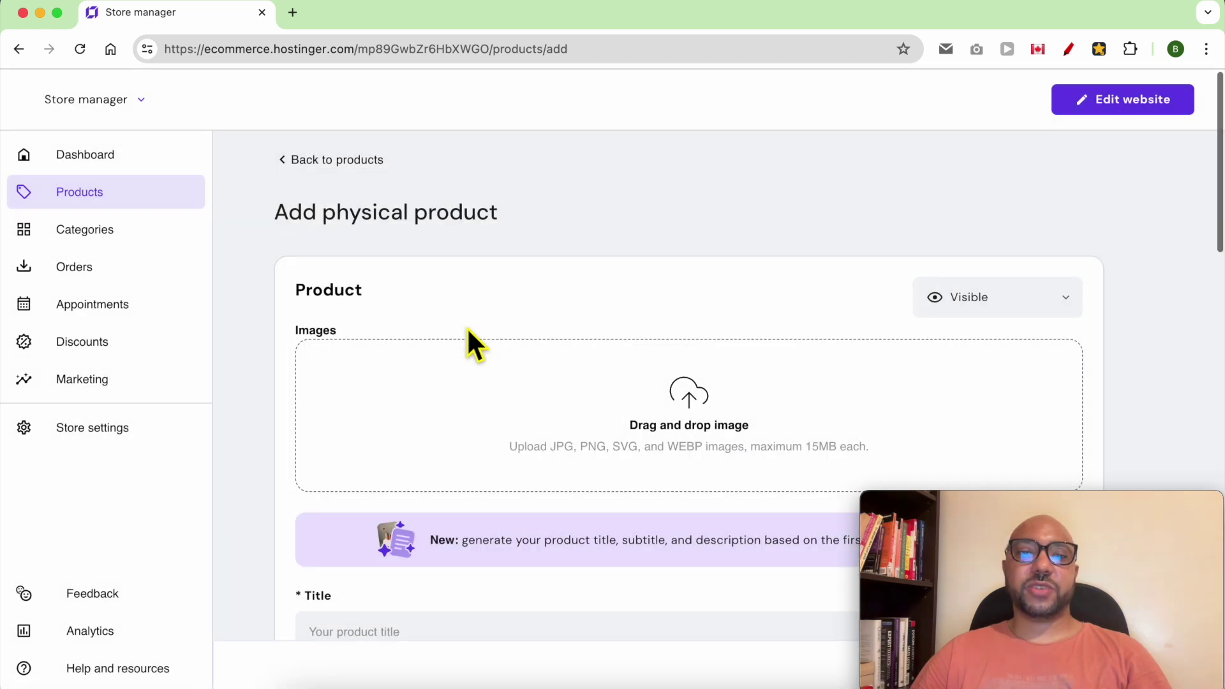
# - Upload image.jpg from the Downloads folder as the product picture
pyautogui.click(676, 341)
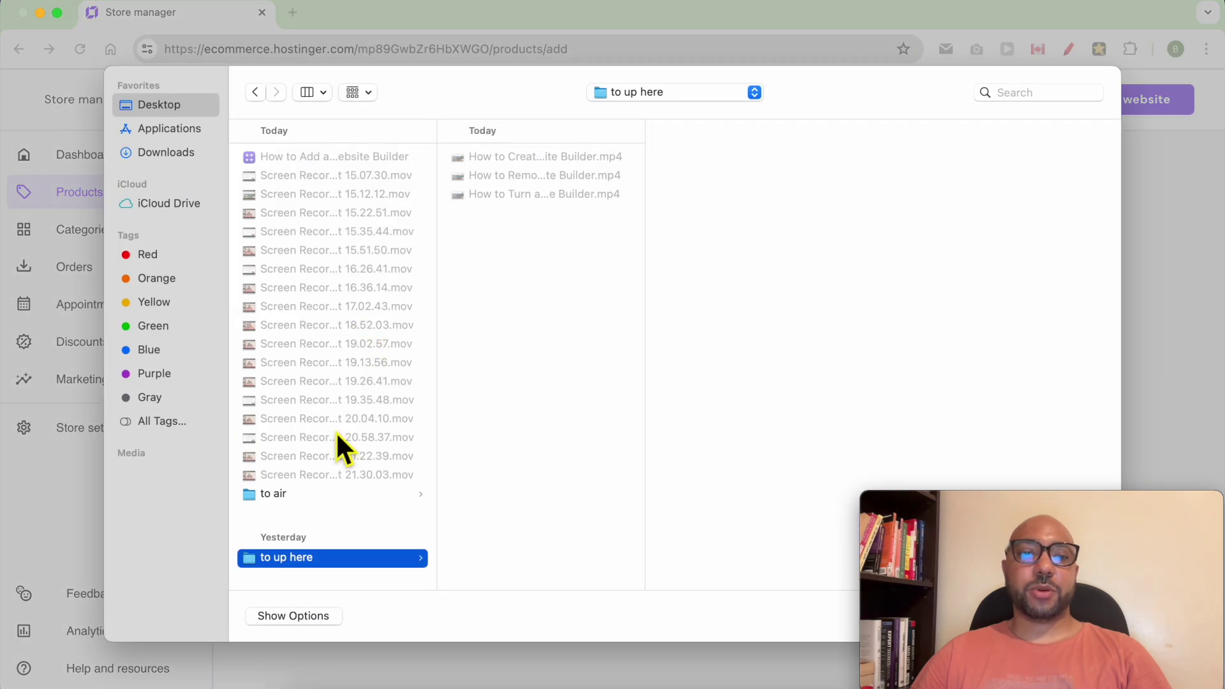
pyautogui.click(189, 153)
pyautogui.click(346, 385)
pyautogui.doubleClick(350, 381)
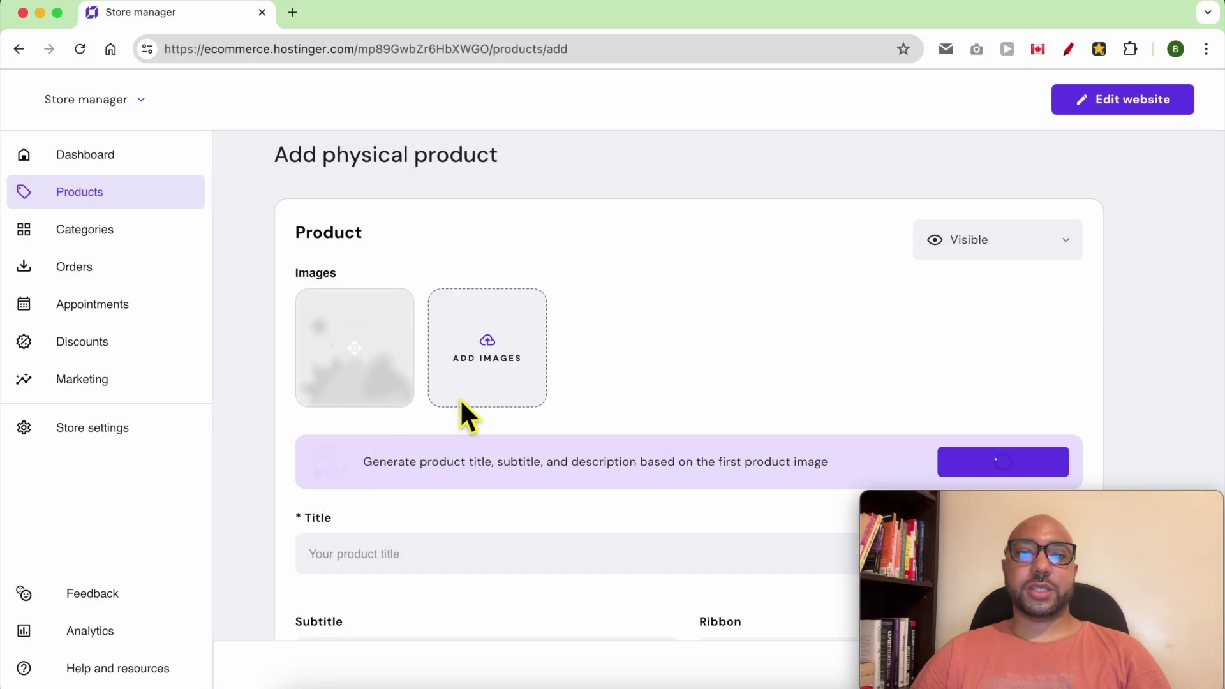
pyautogui.scroll(-3, 640, 408)
pyautogui.click(407, 358)
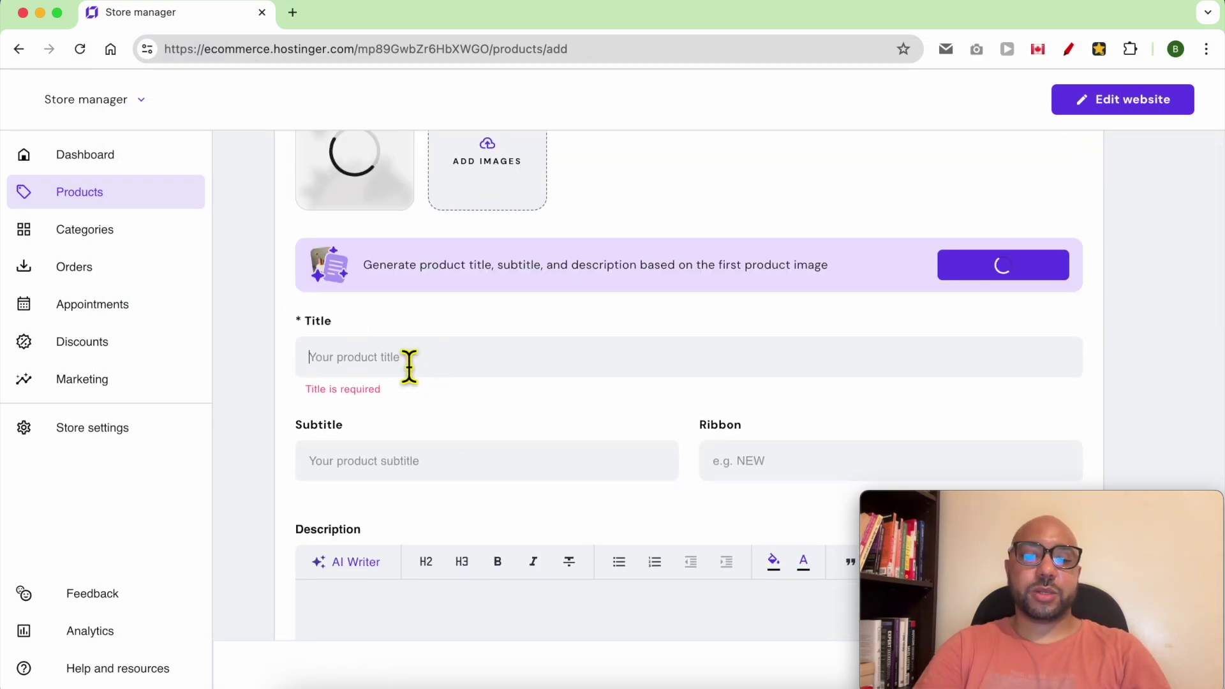
# - Enter title Chair, subtitle Handmade, ribbon New and filler 'Description' text as the description
pyautogui.write('Cahir')
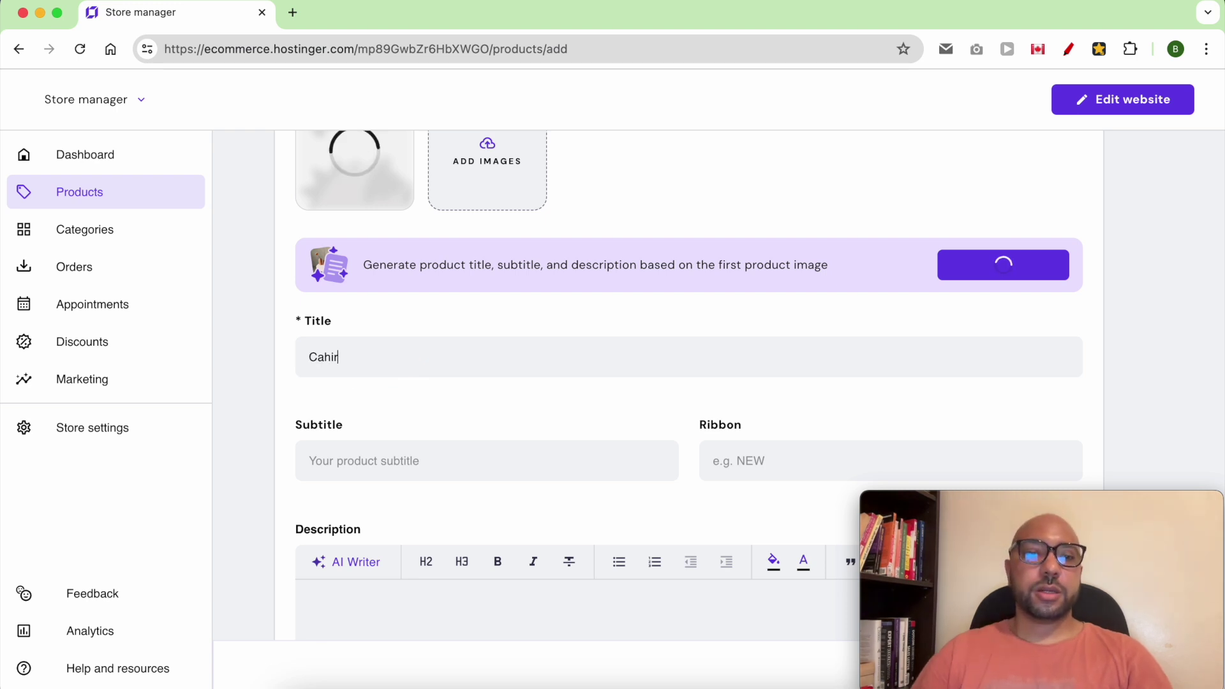
pyautogui.press('super+a')
pyautogui.write('Chair')
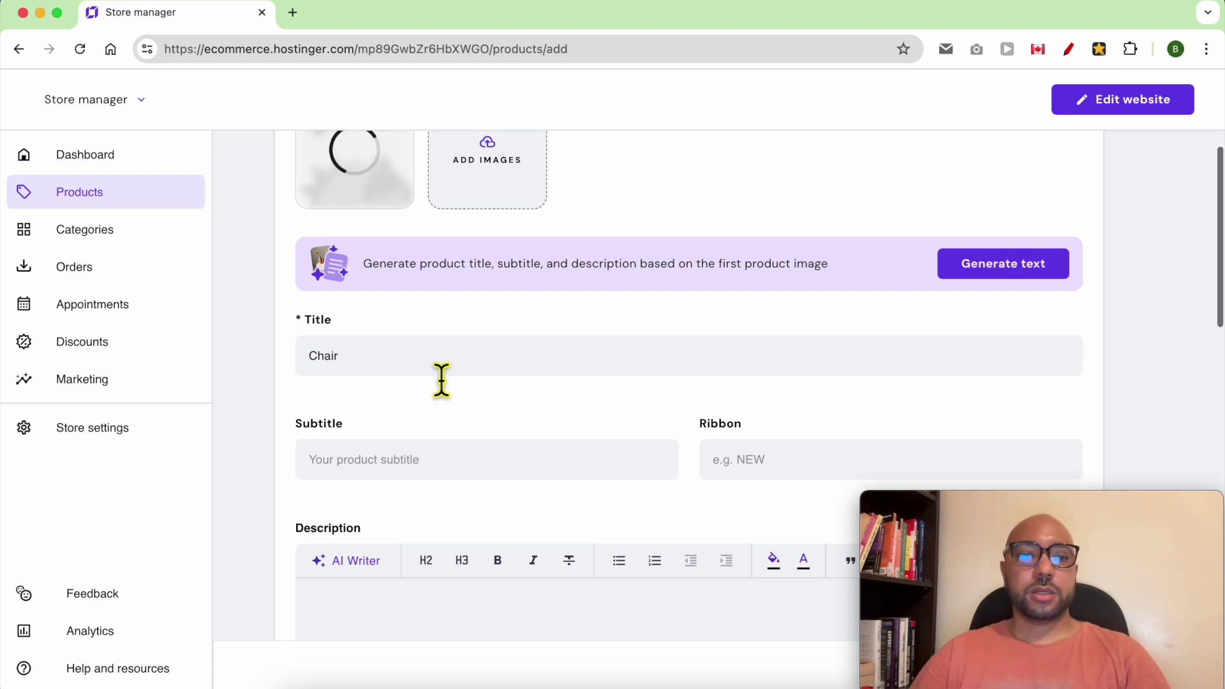
pyautogui.scroll(-4, 442, 381)
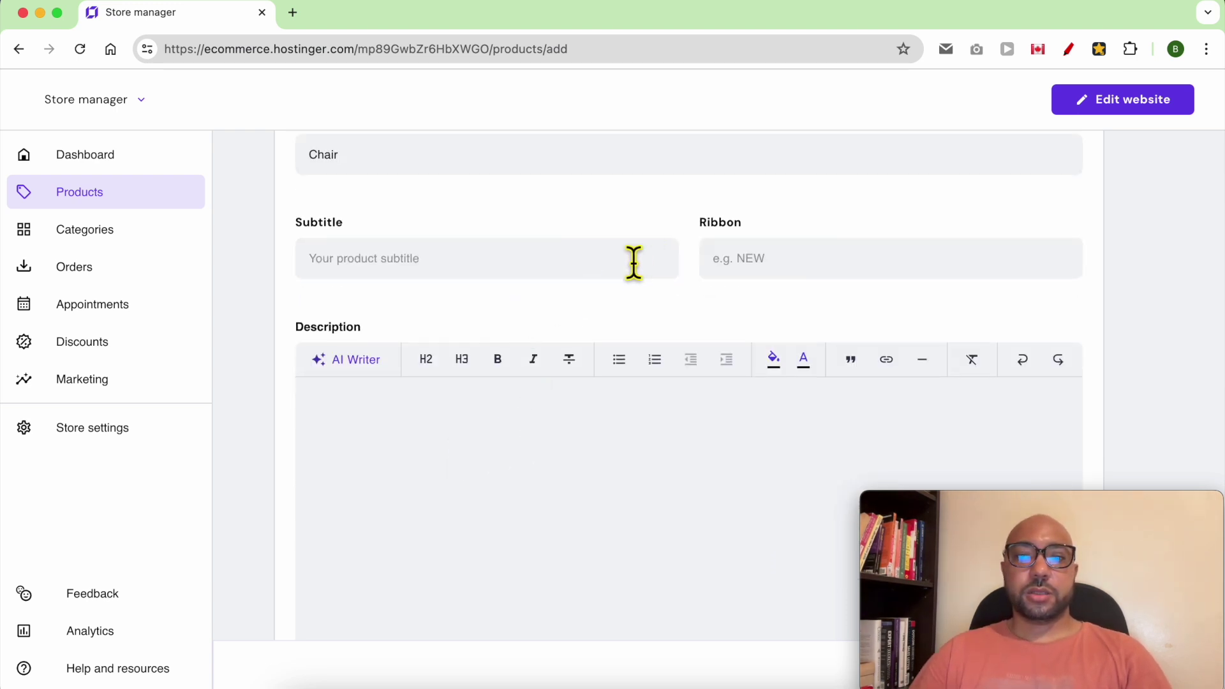
pyautogui.click(807, 271)
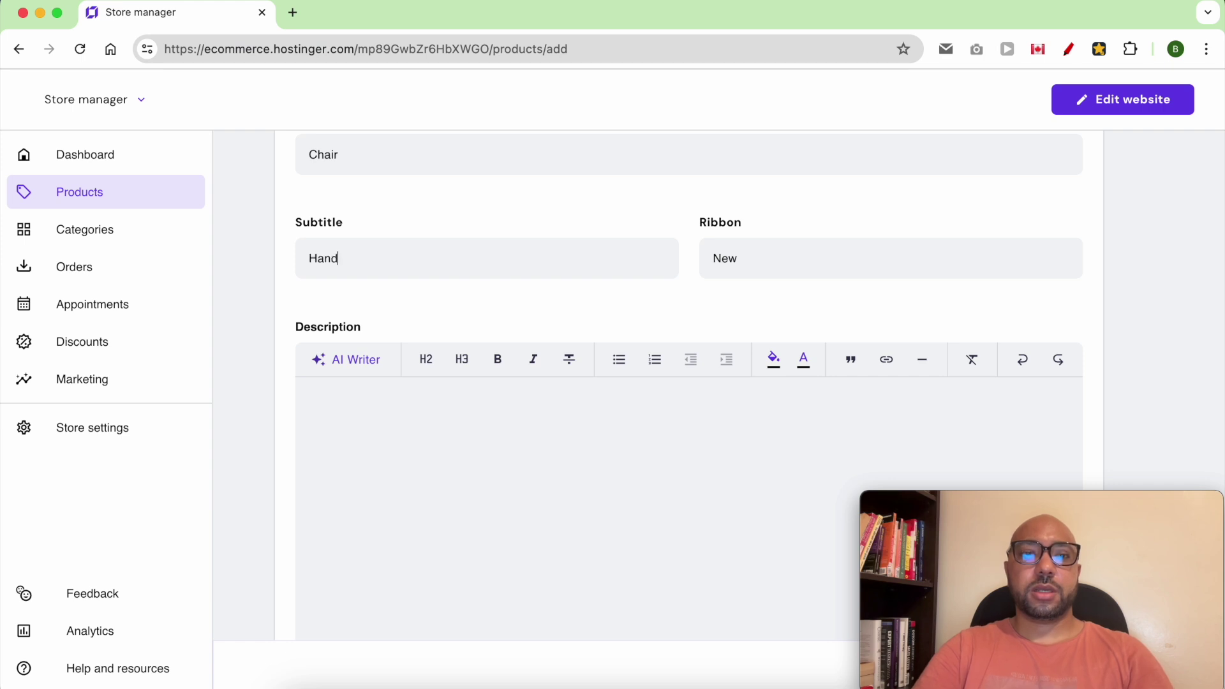
pyautogui.click(443, 472)
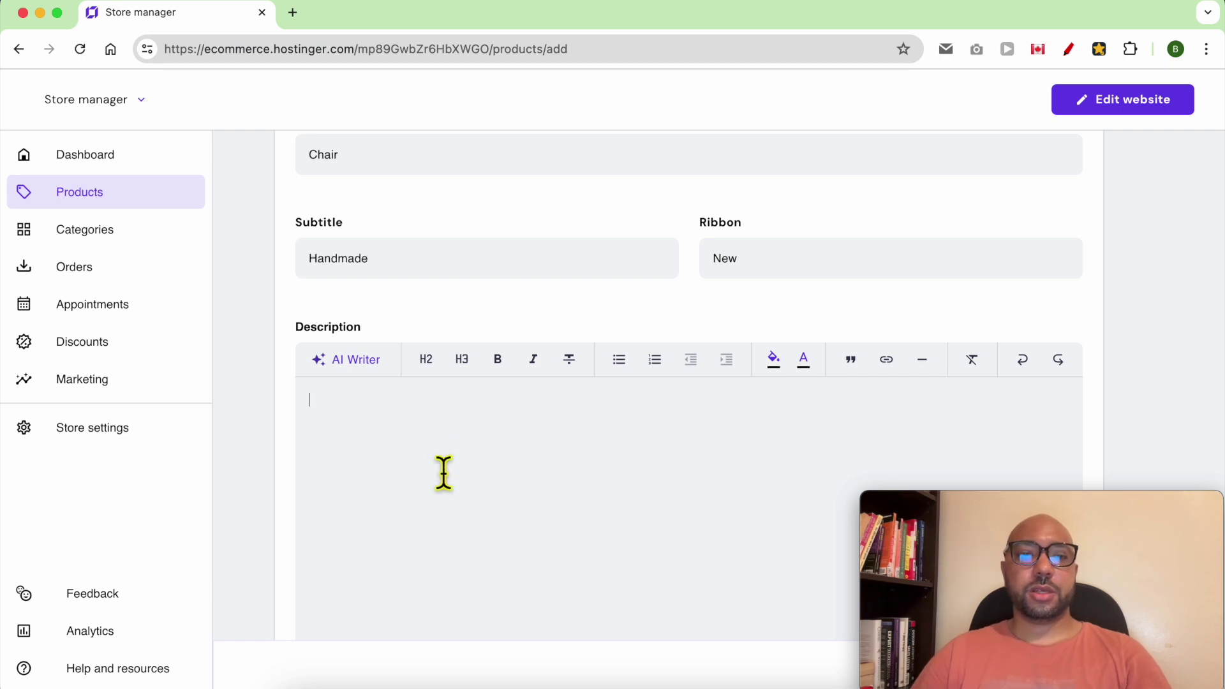
pyautogui.write('Descript')
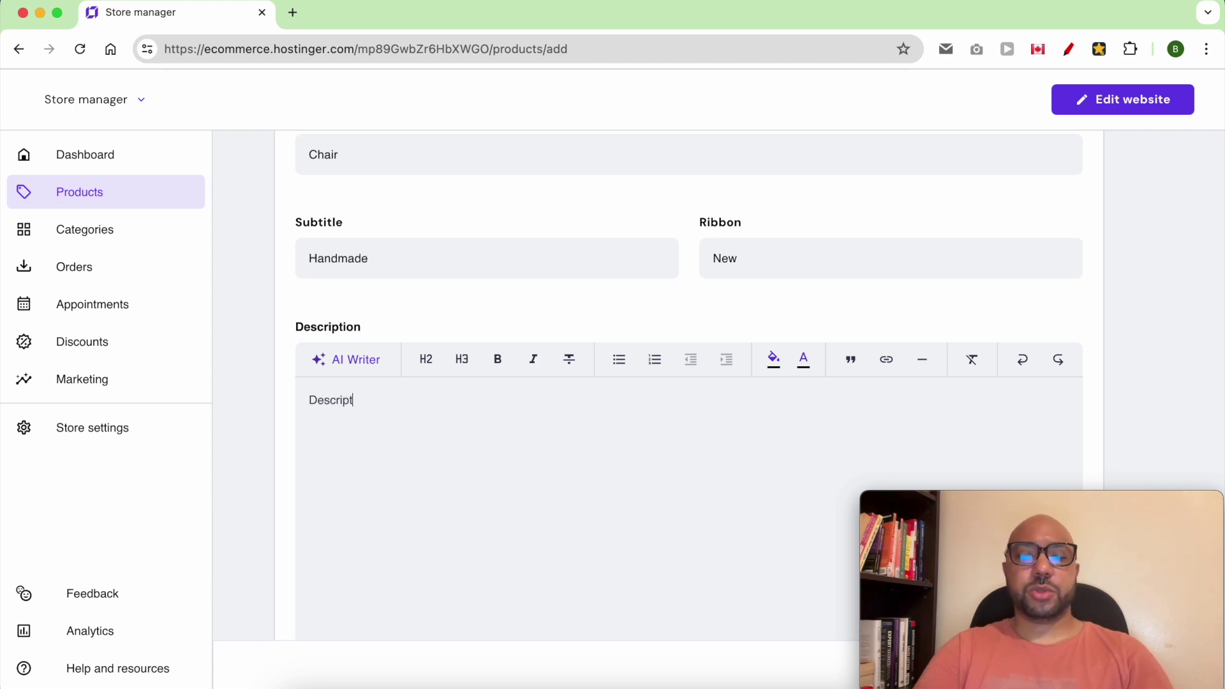
pyautogui.write('ion')
pyautogui.press('super+a')
pyautogui.press('Right')
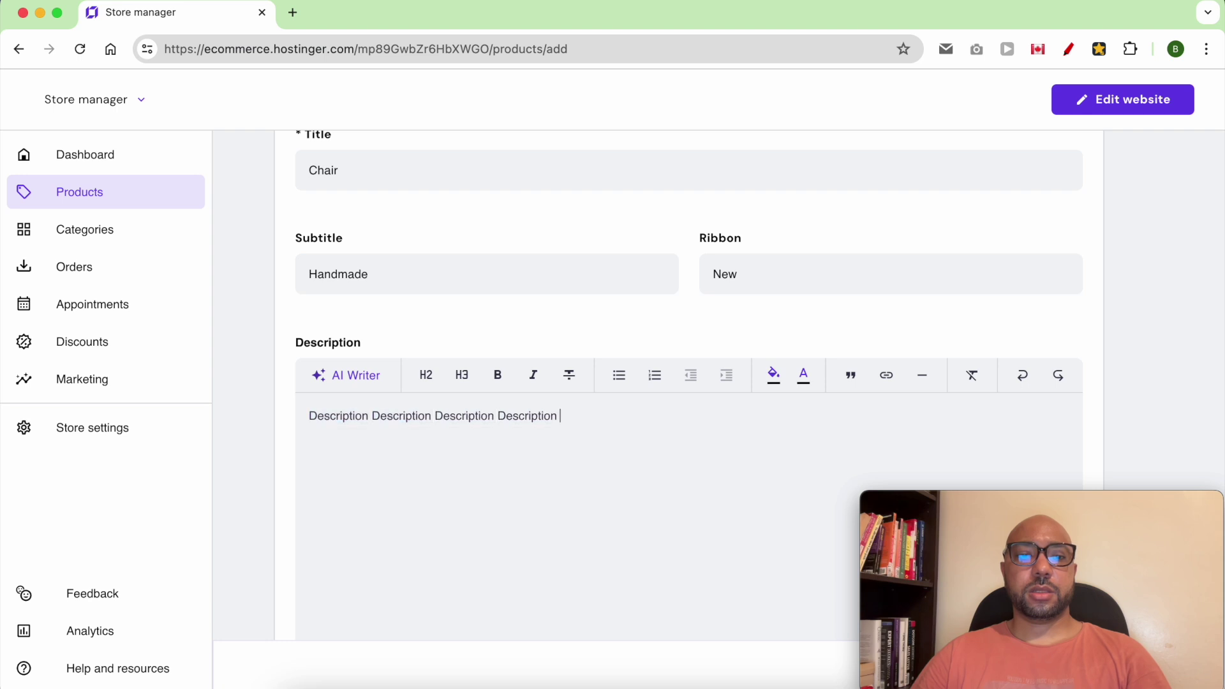
pyautogui.scroll(-10, 453, 478)
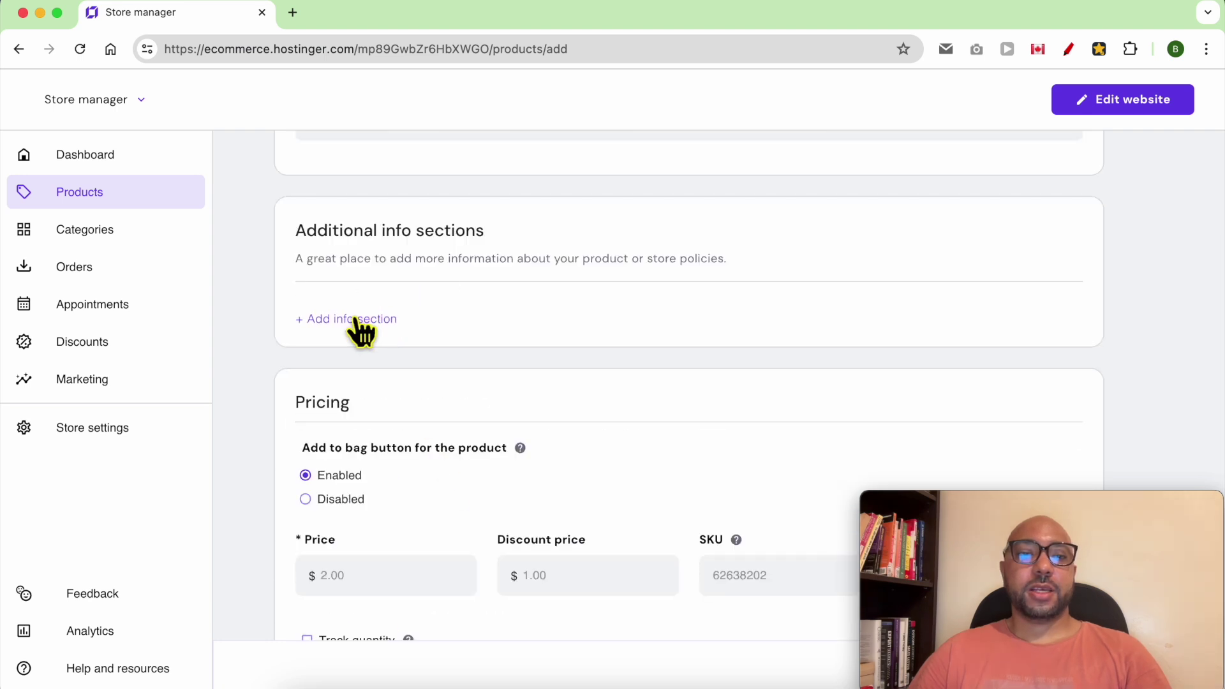
# - Dismiss the info section dialog without adding one and move down to Pricing
pyautogui.click(355, 320)
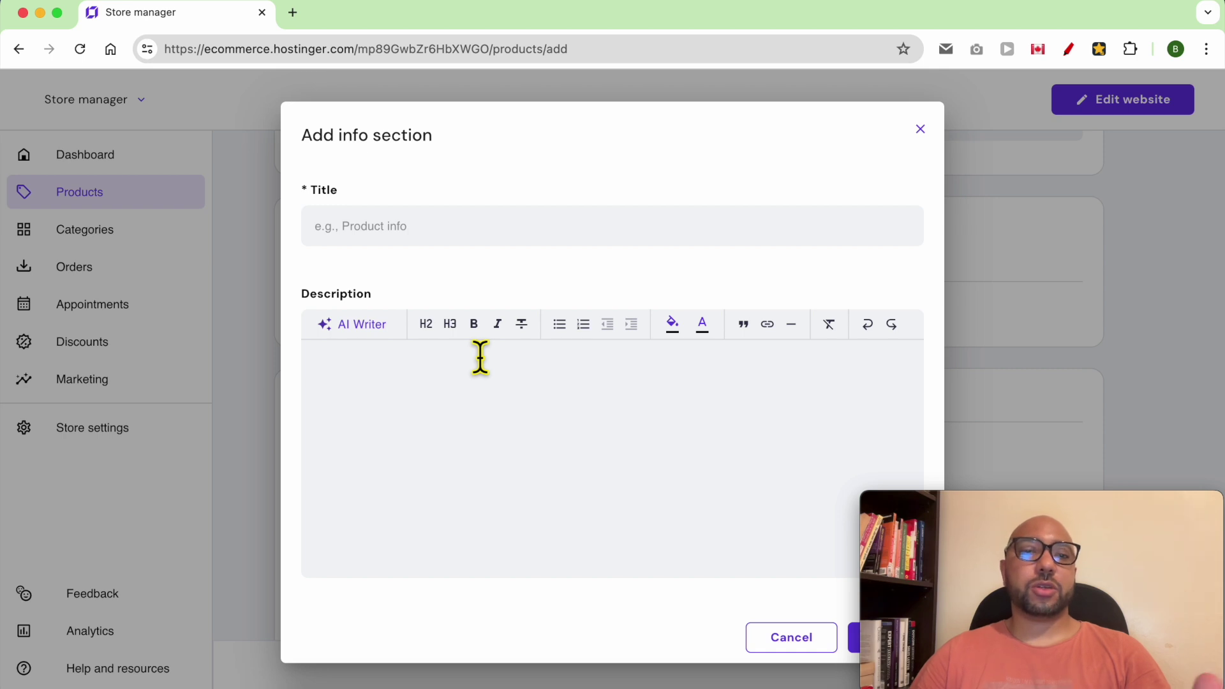
pyautogui.press('Escape')
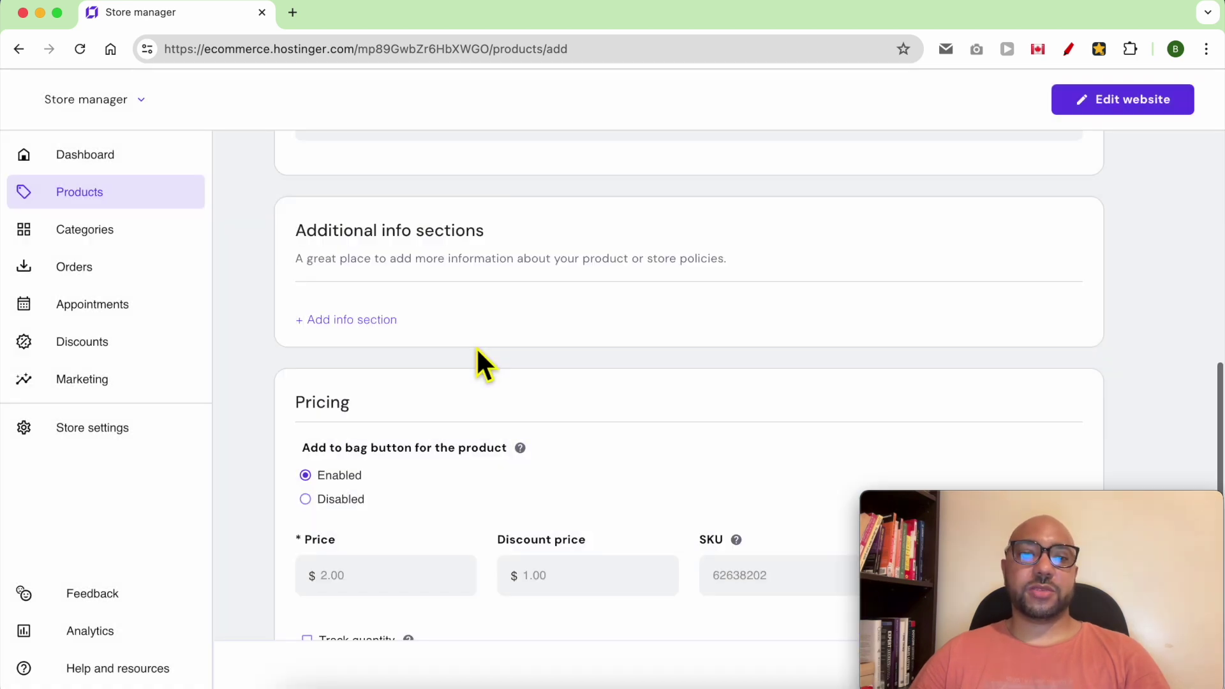
pyautogui.scroll(-3, 476, 364)
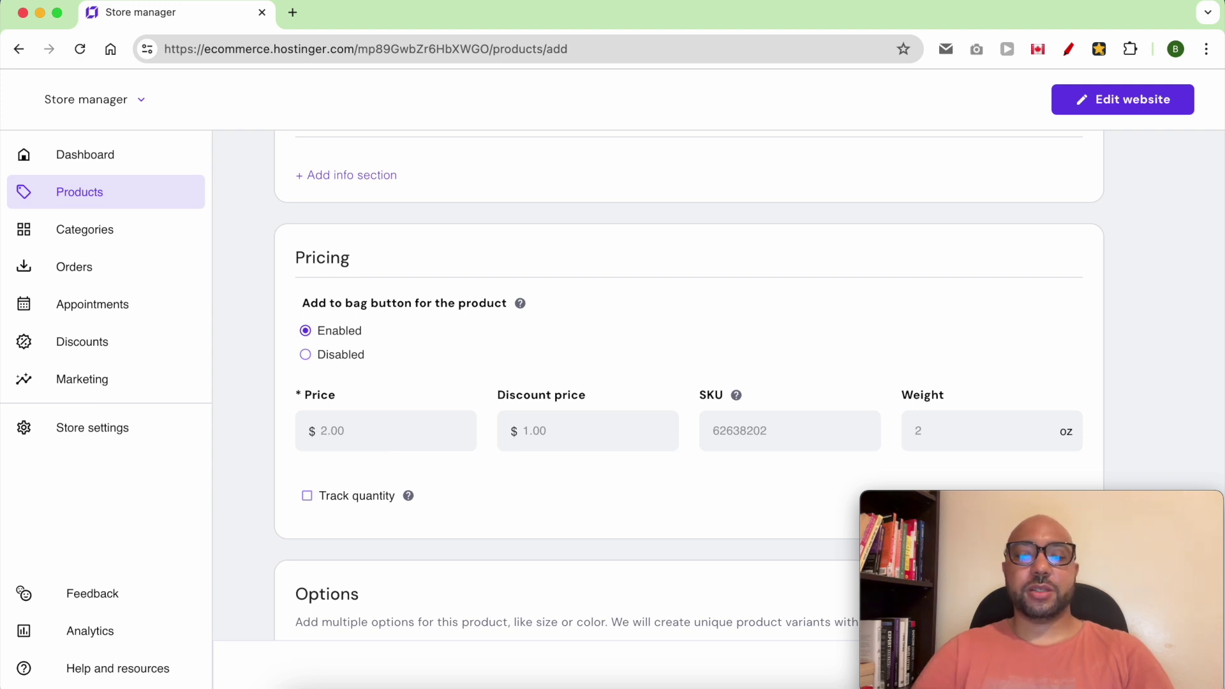
# - Set the discount price to 15 and the weight to 80 oz
pyautogui.click(593, 449)
pyautogui.write('20')
pyautogui.press('BackSpace')
pyautogui.press('BackSpace')
pyautogui.write('15')
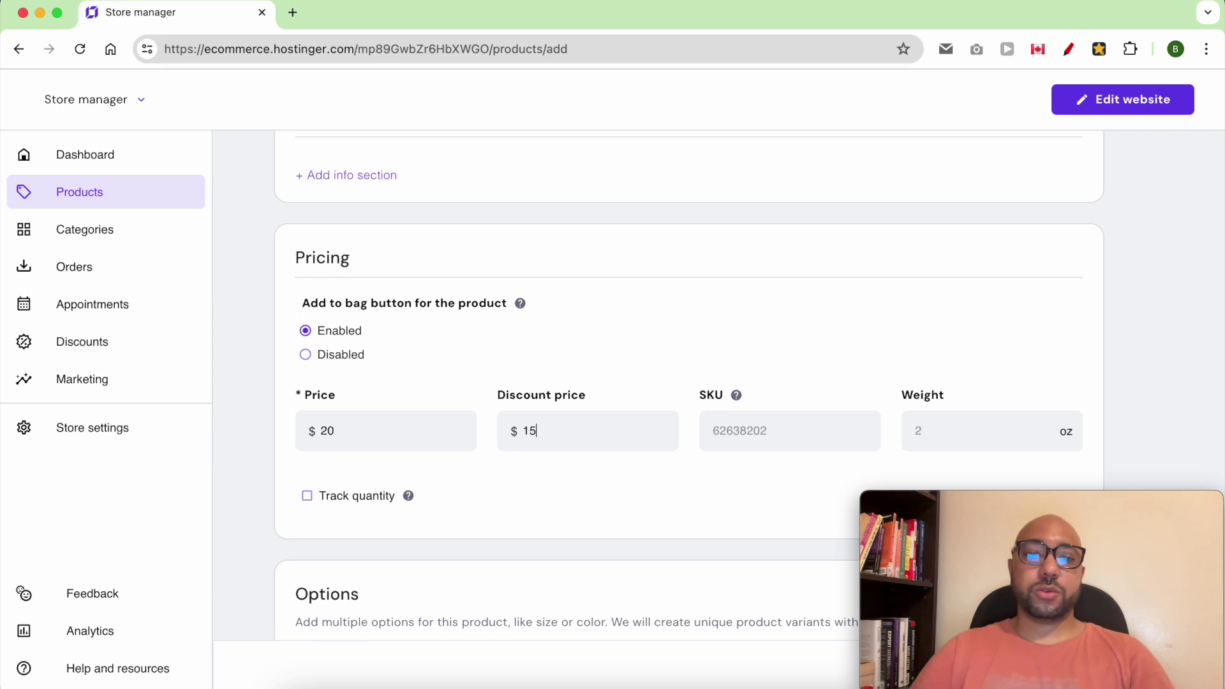
pyautogui.click(962, 447)
pyautogui.write('80')
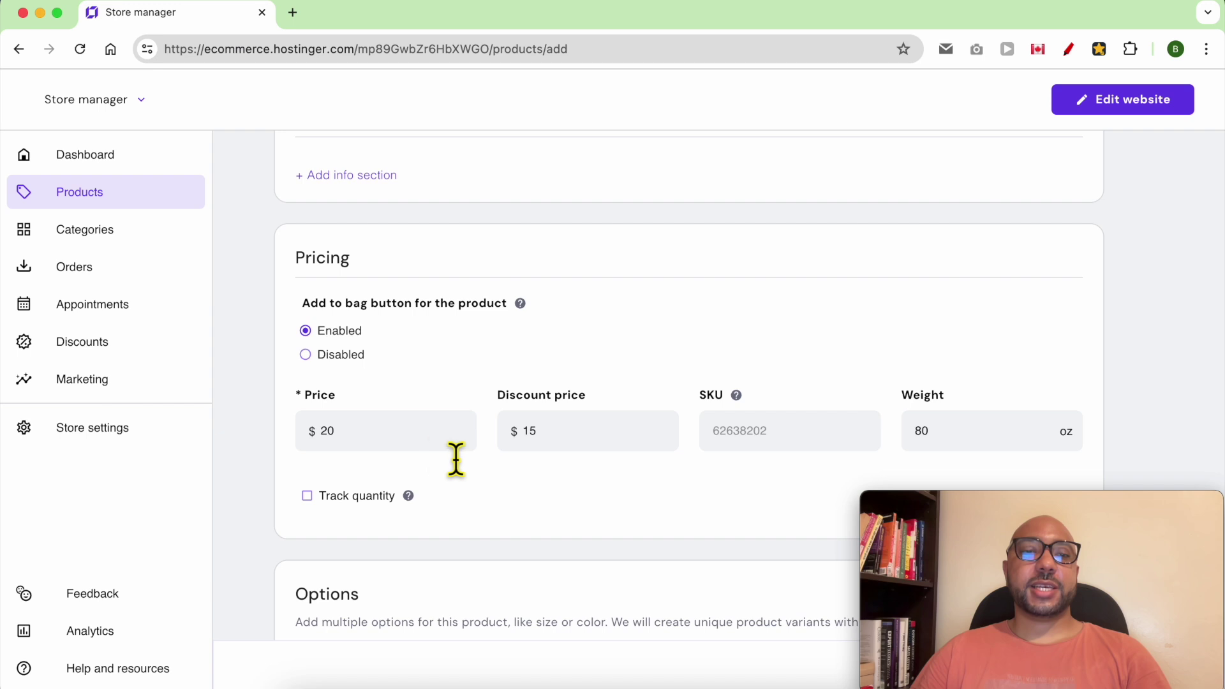
# - Turn on quantity tracking with 10 units in stock
pyautogui.click(363, 498)
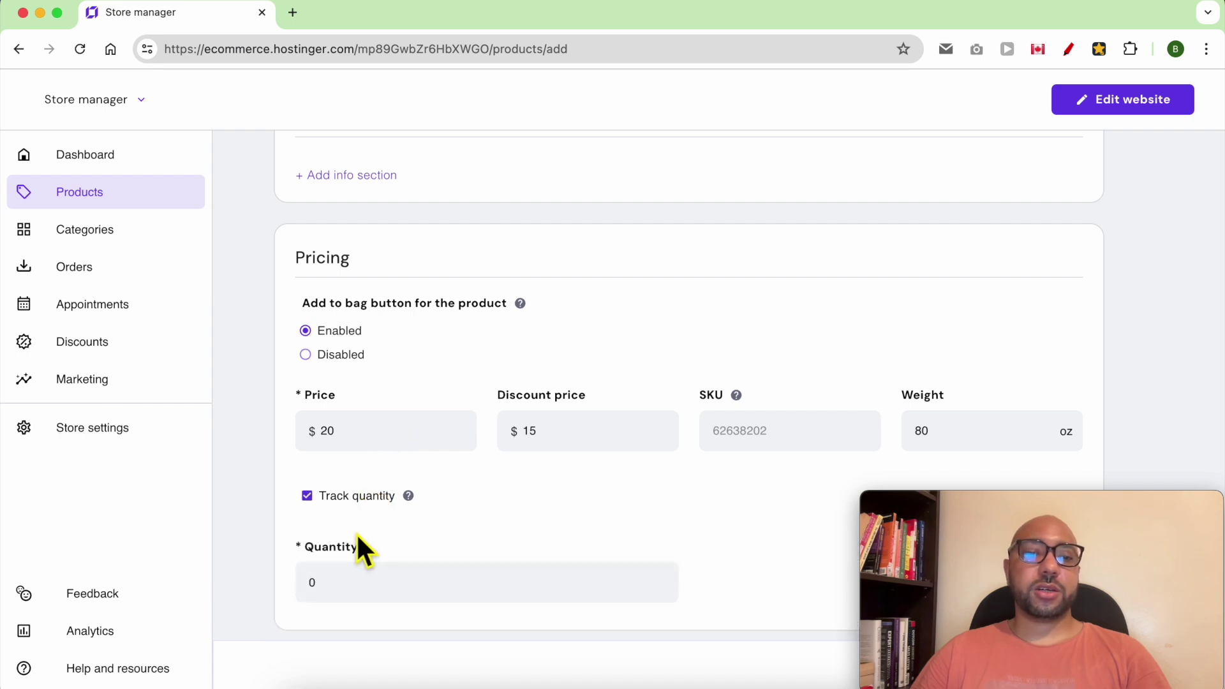
pyautogui.click(382, 600)
pyautogui.write('10')
pyautogui.scroll(-7, 394, 530)
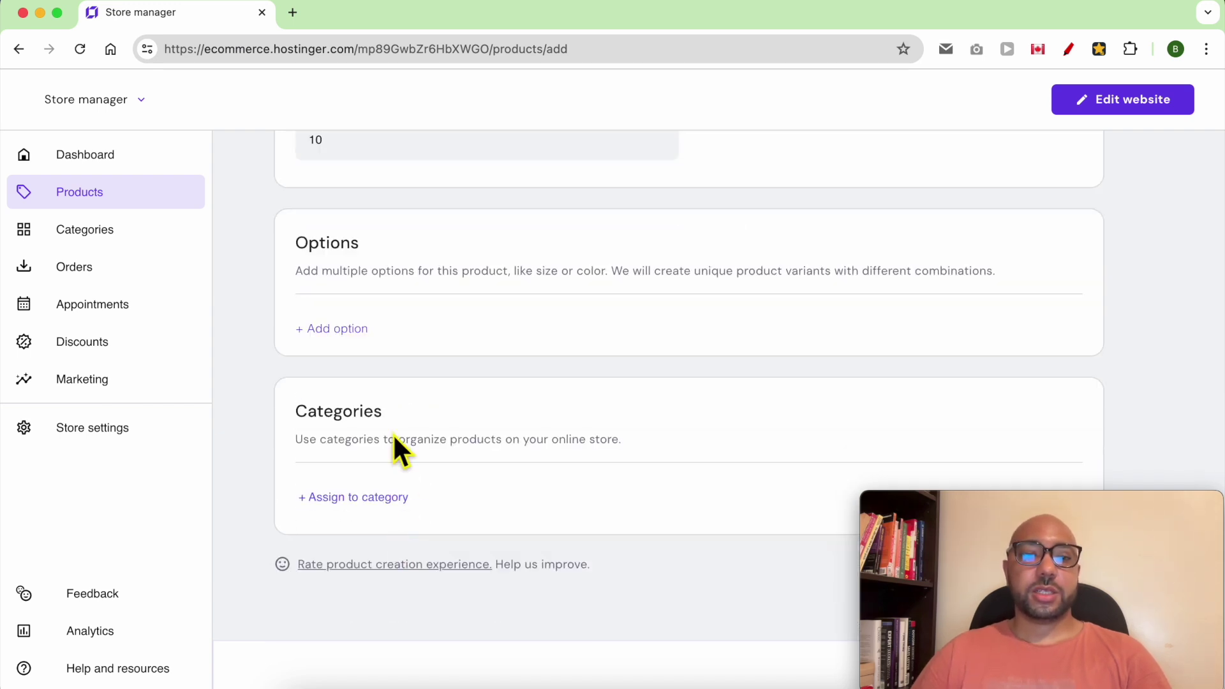
pyautogui.click(341, 331)
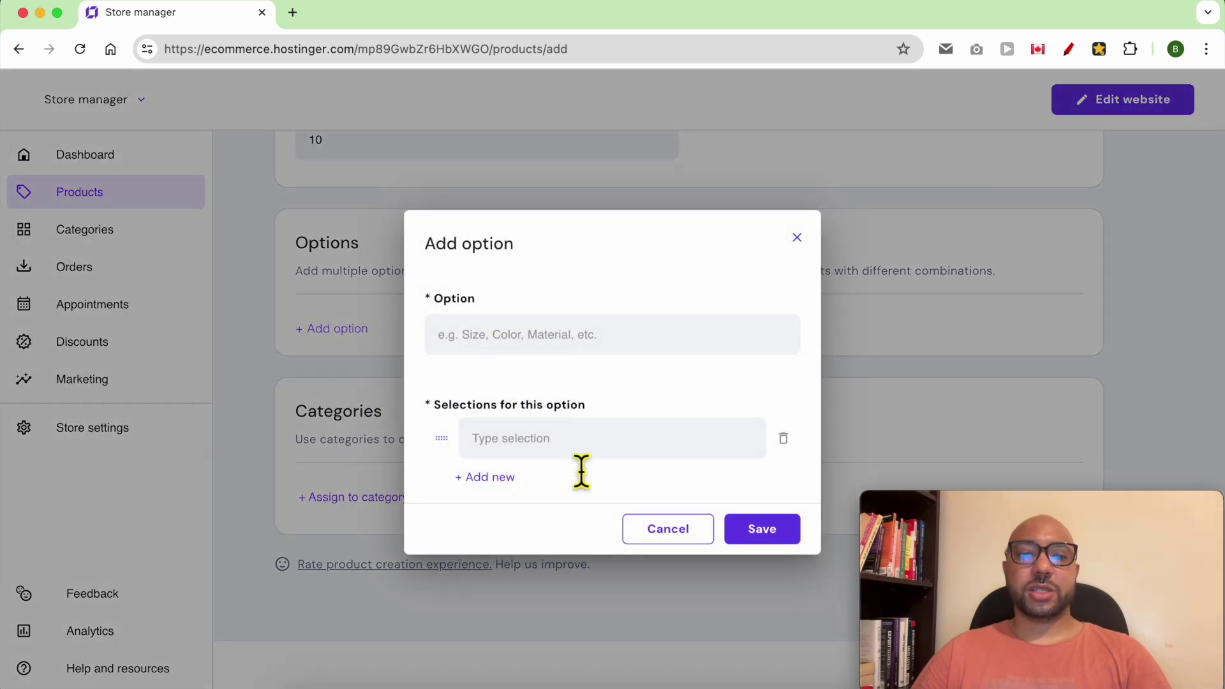
# - Save a Size option with Small, Medium and Big selections
pyautogui.write('Small')
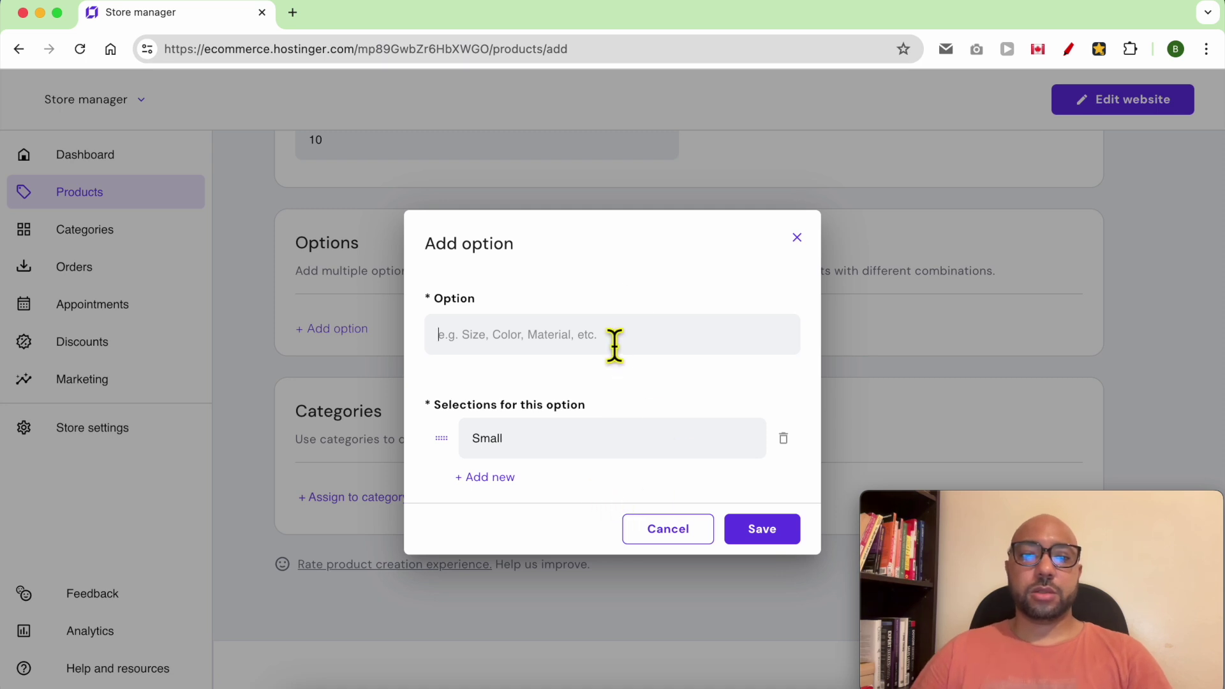
pyautogui.write('Size')
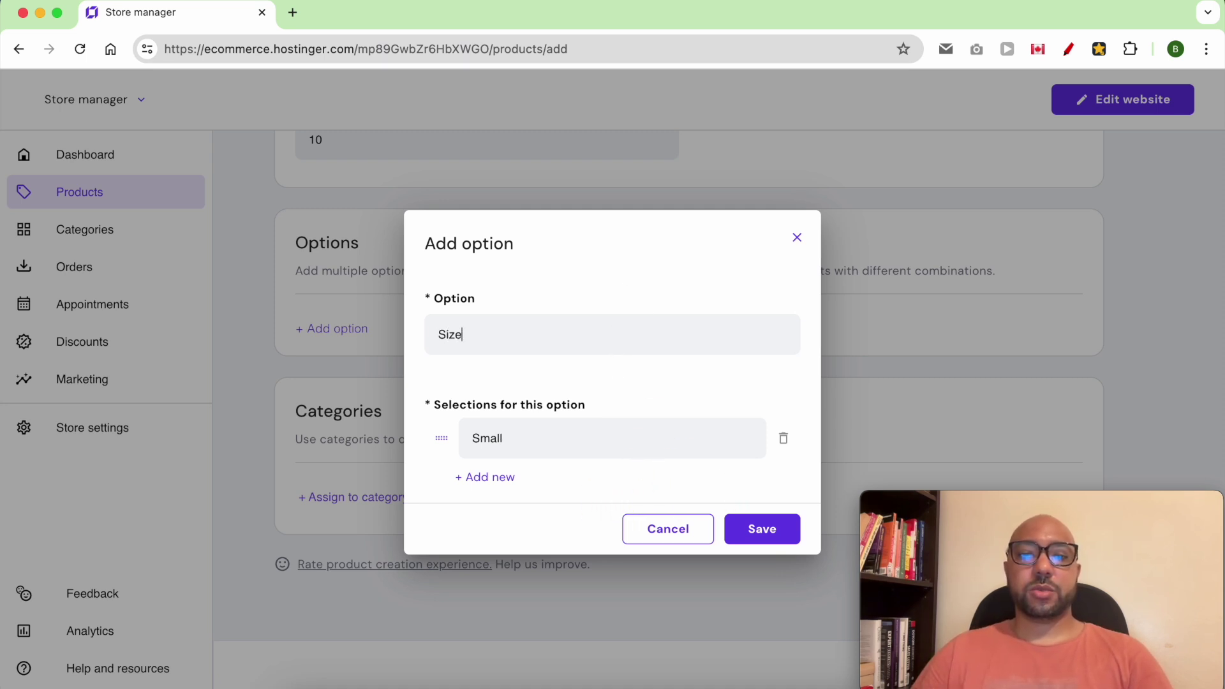
pyautogui.click(476, 478)
pyautogui.write('Mei')
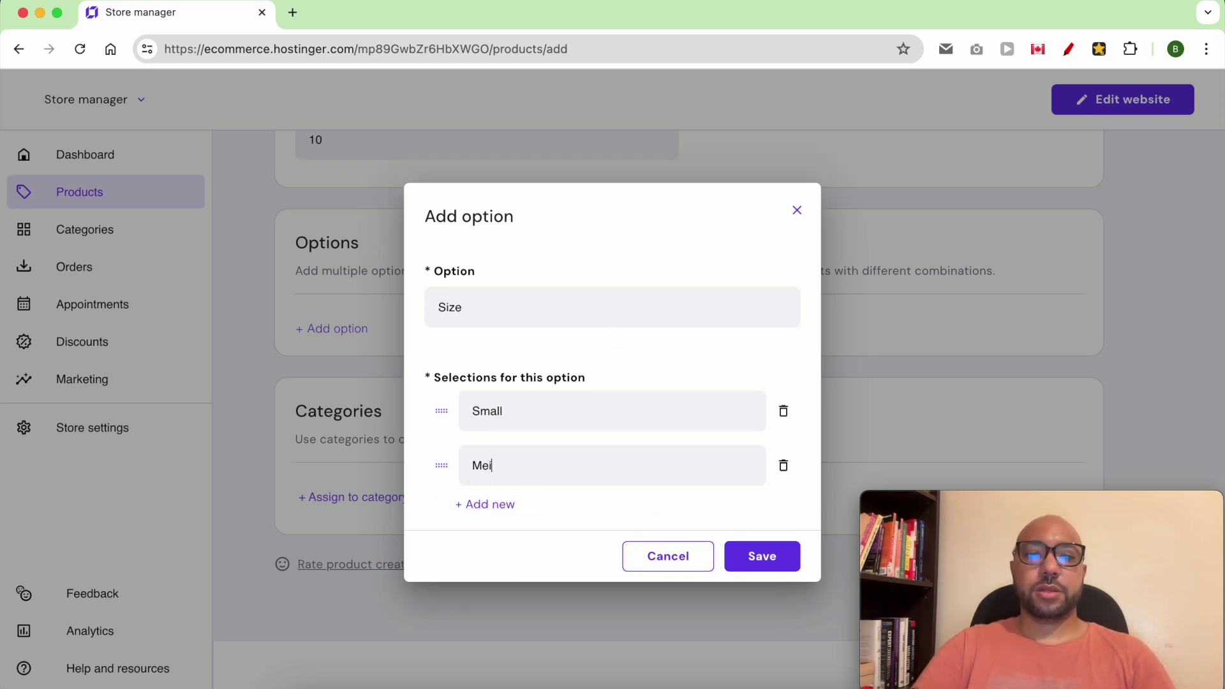
pyautogui.press('BackSpace')
pyautogui.press('BackSpace')
pyautogui.press('BackSpace')
pyautogui.press('BackSpace')
pyautogui.write('Medi')
pyautogui.click(501, 504)
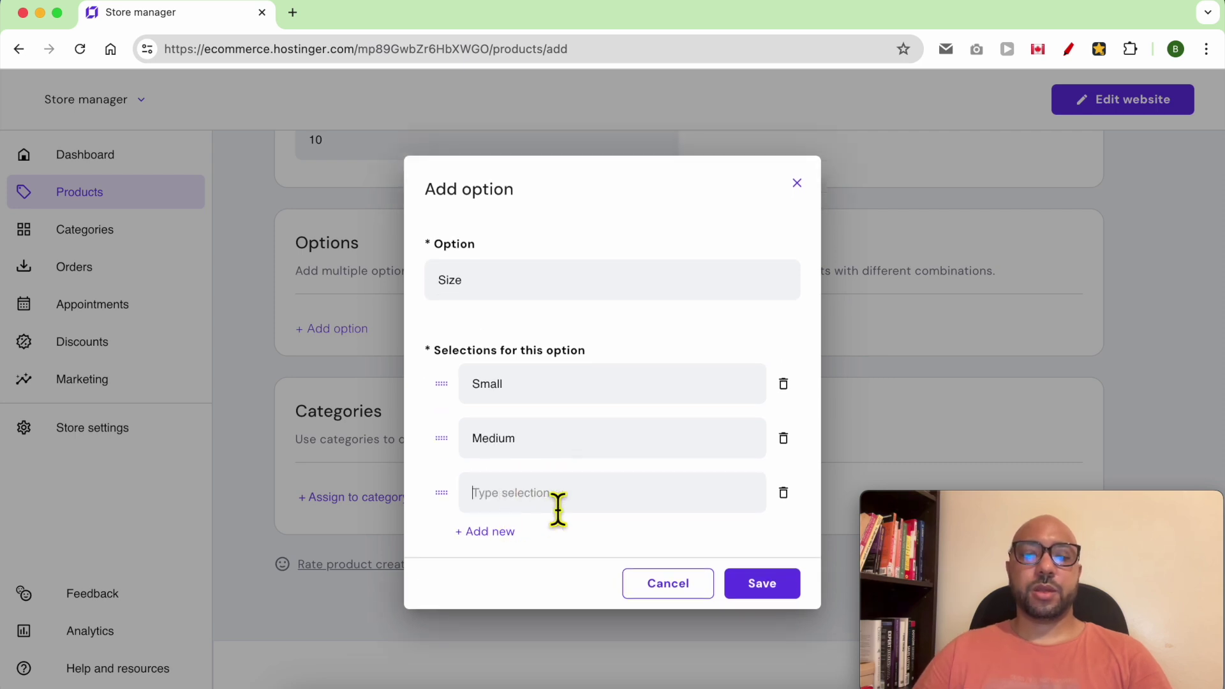
pyautogui.write('Big')
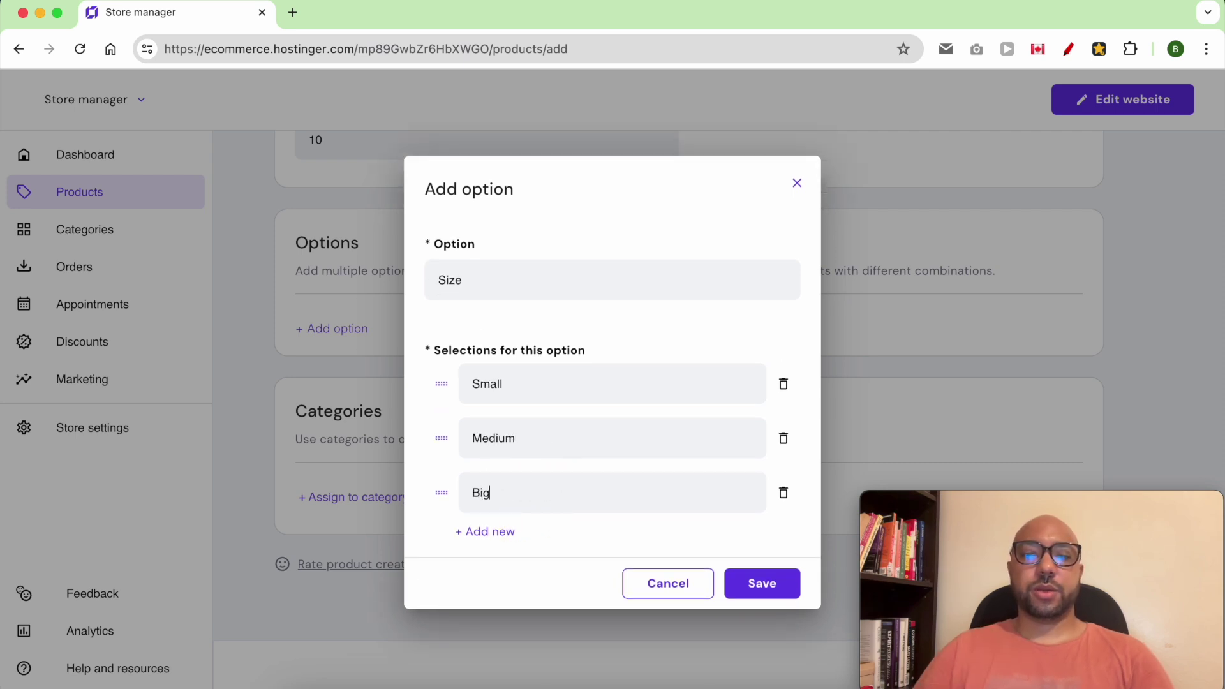
pyautogui.click(753, 581)
pyautogui.scroll(-4, 552, 528)
# - Put the Chair in the Hiking Gear category and save the product
pyautogui.click(383, 482)
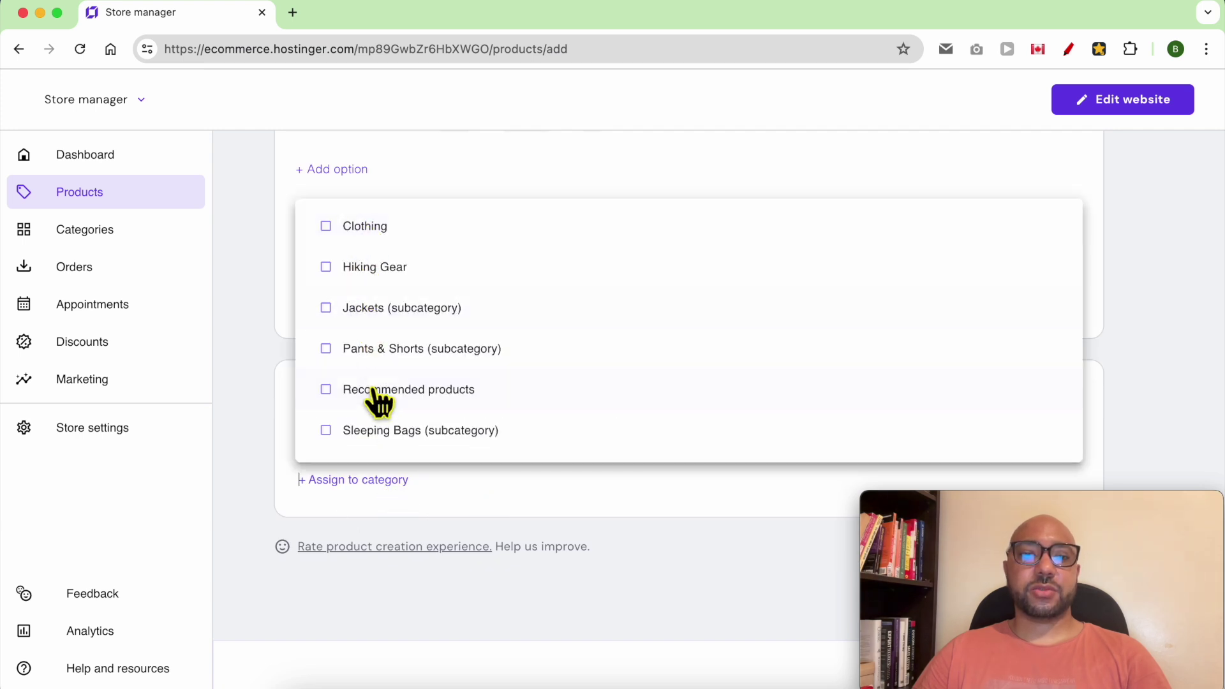
pyautogui.scroll(-2, 378, 405)
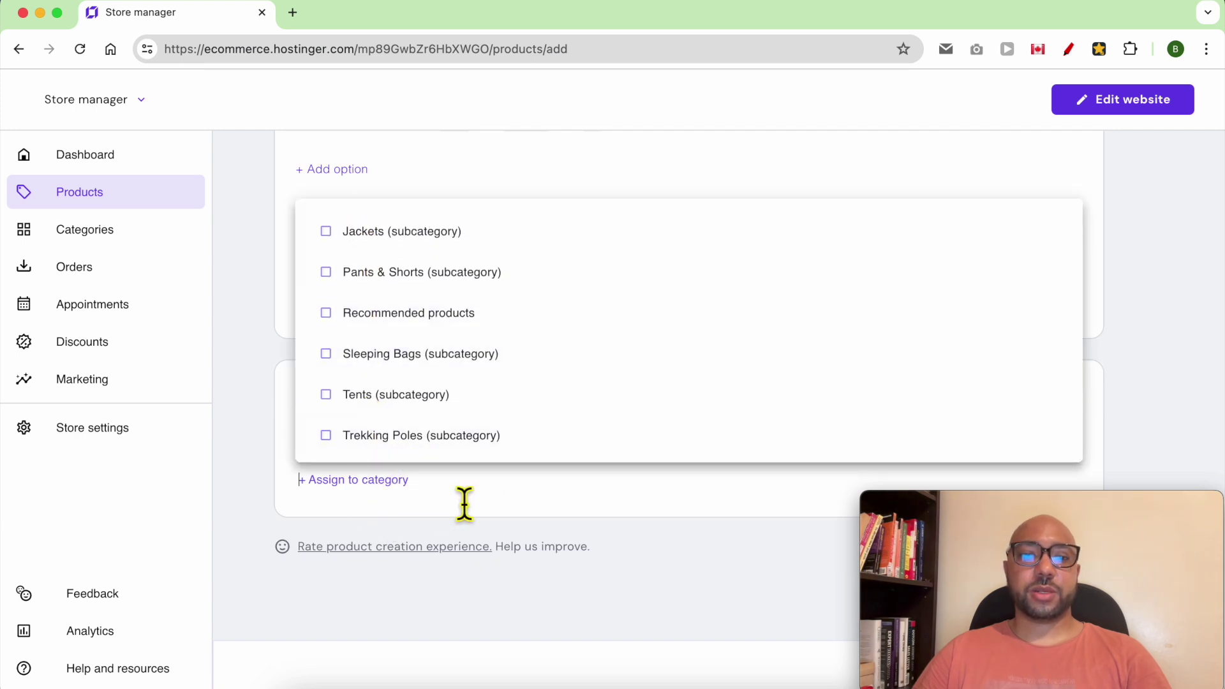
pyautogui.scroll(2, 400, 329)
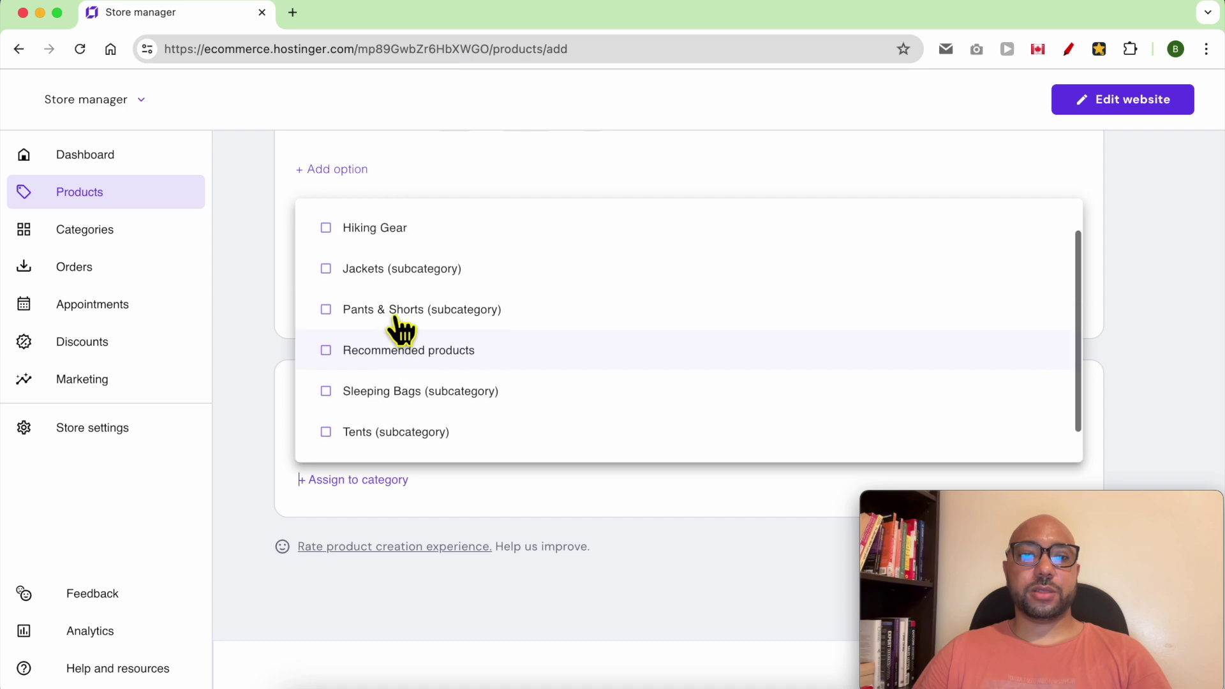
pyautogui.click(412, 237)
pyautogui.click(518, 519)
pyautogui.moveTo(1005, 500); pyautogui.dragTo(992, 393)
pyautogui.click(1131, 670)
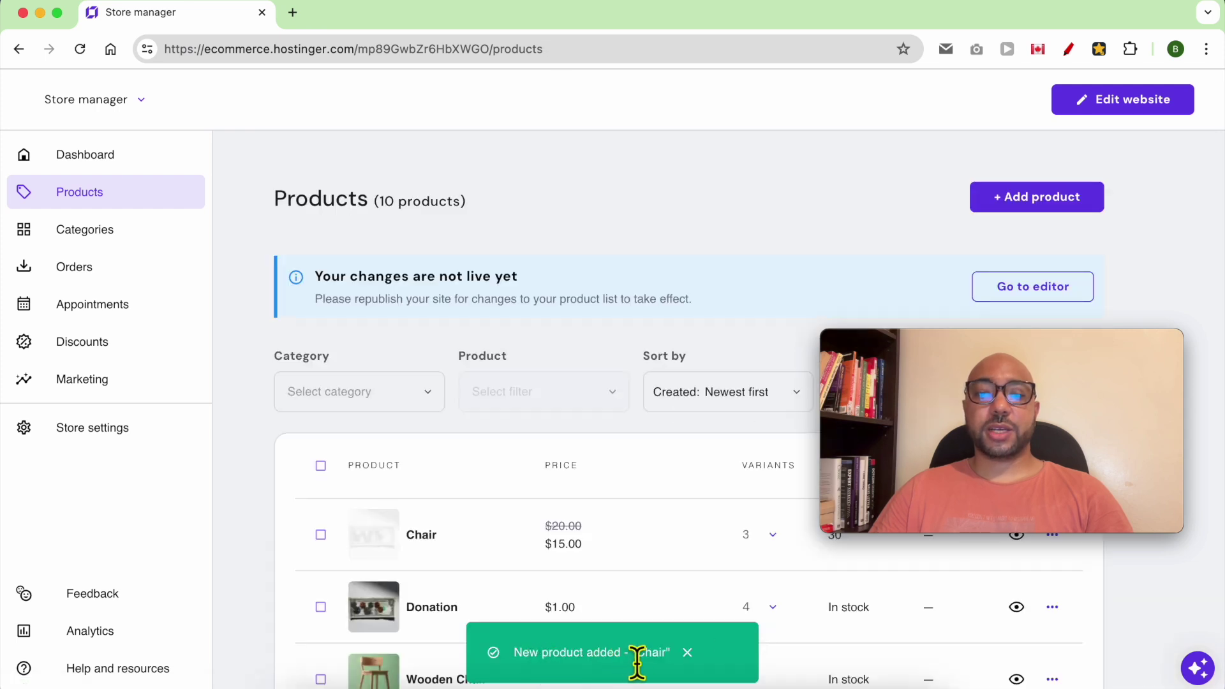
# - Return to the website editor and publish the updated site
pyautogui.moveTo(393, 276); pyautogui.dragTo(557, 281)
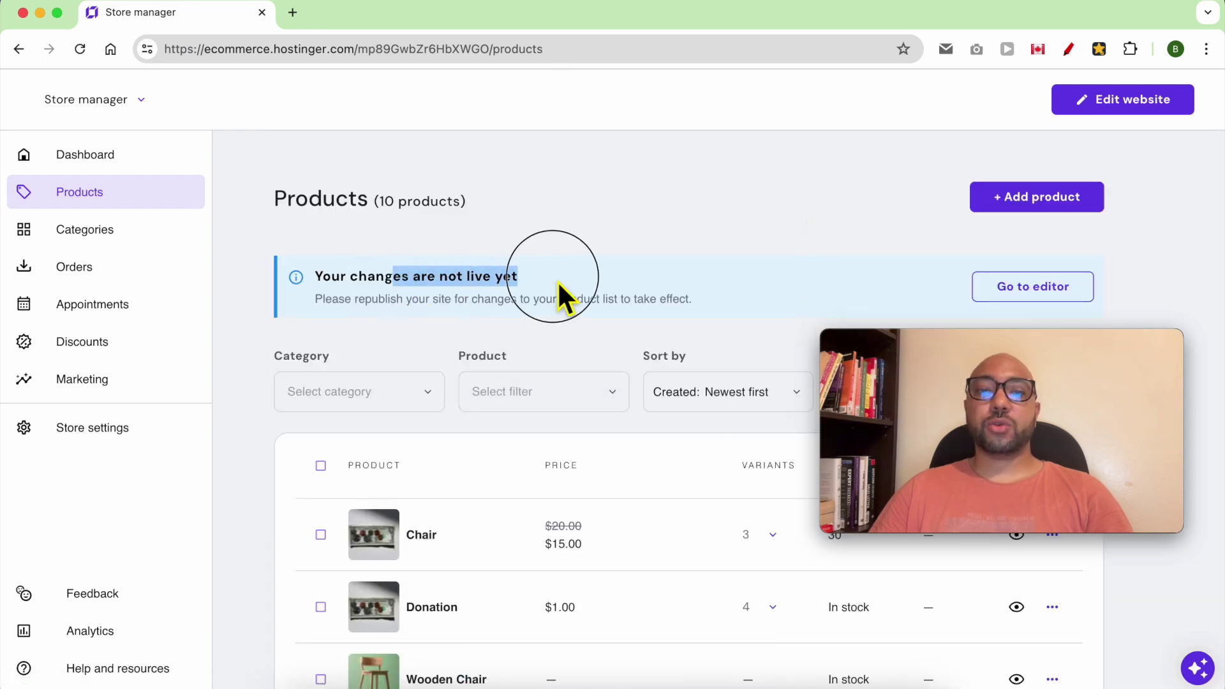
pyautogui.click(1043, 289)
pyautogui.click(1147, 89)
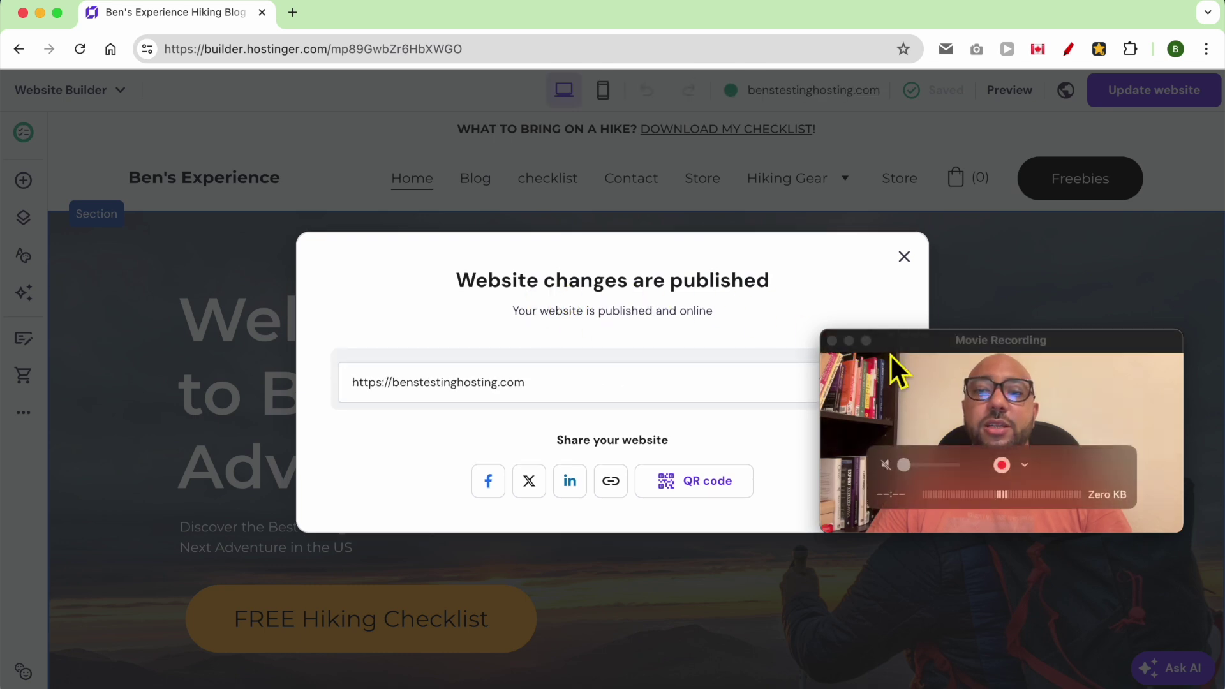
# - Open the live site's Store page and go to the Chair product page
pyautogui.moveTo(890, 353); pyautogui.dragTo(960, 490)
pyautogui.click(845, 383)
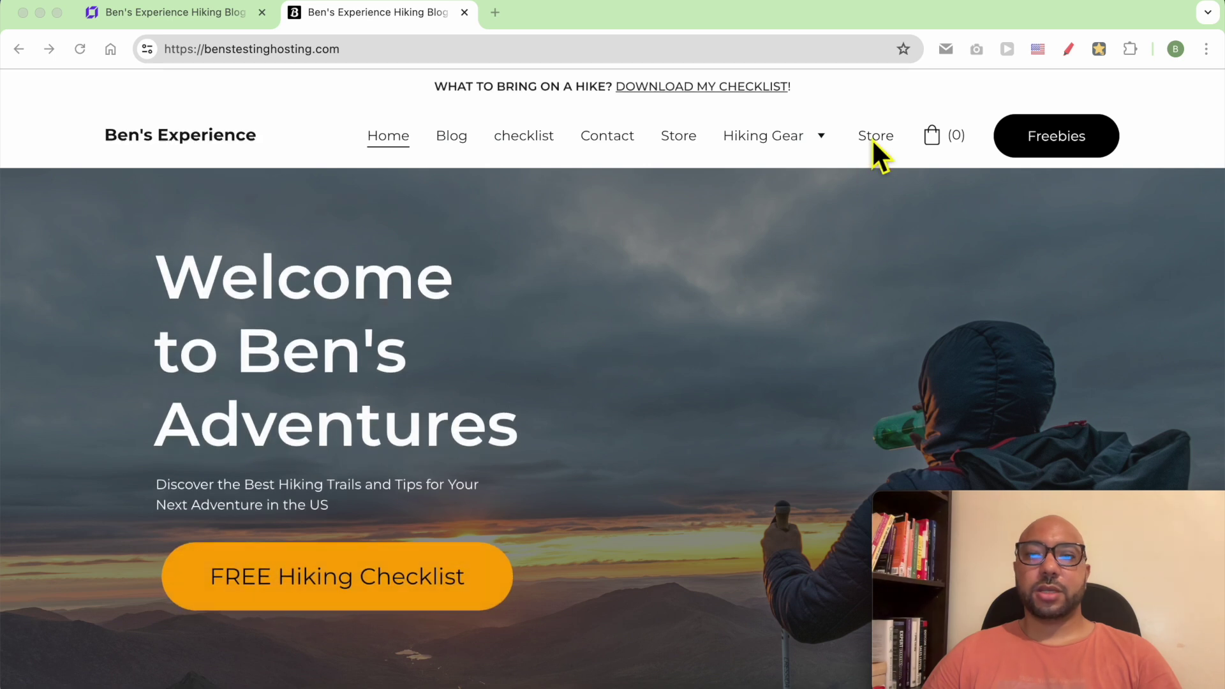
pyautogui.click(874, 138)
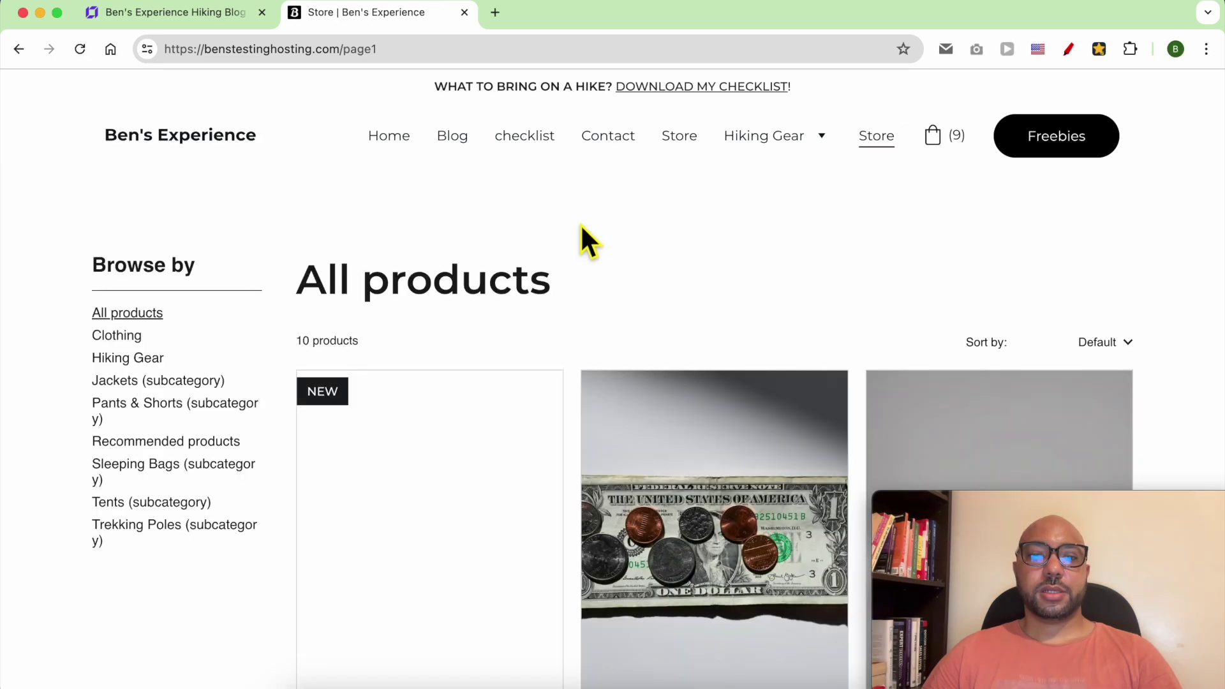
pyautogui.scroll(-3, 576, 320)
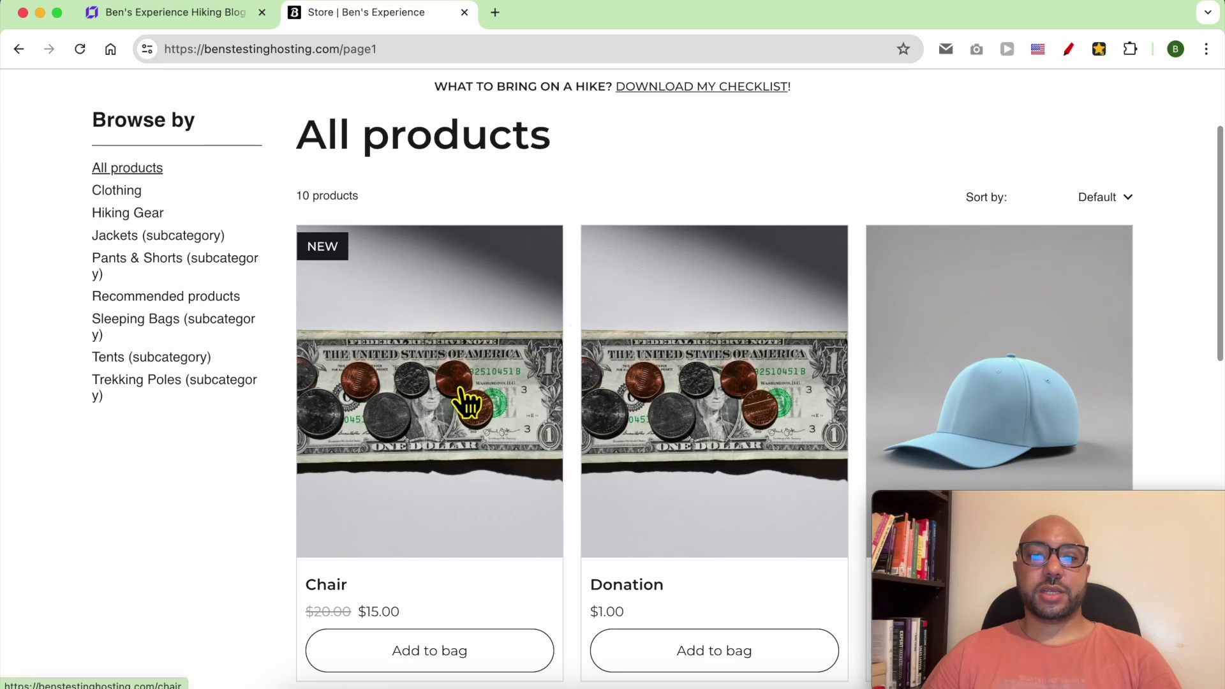
pyautogui.click(458, 368)
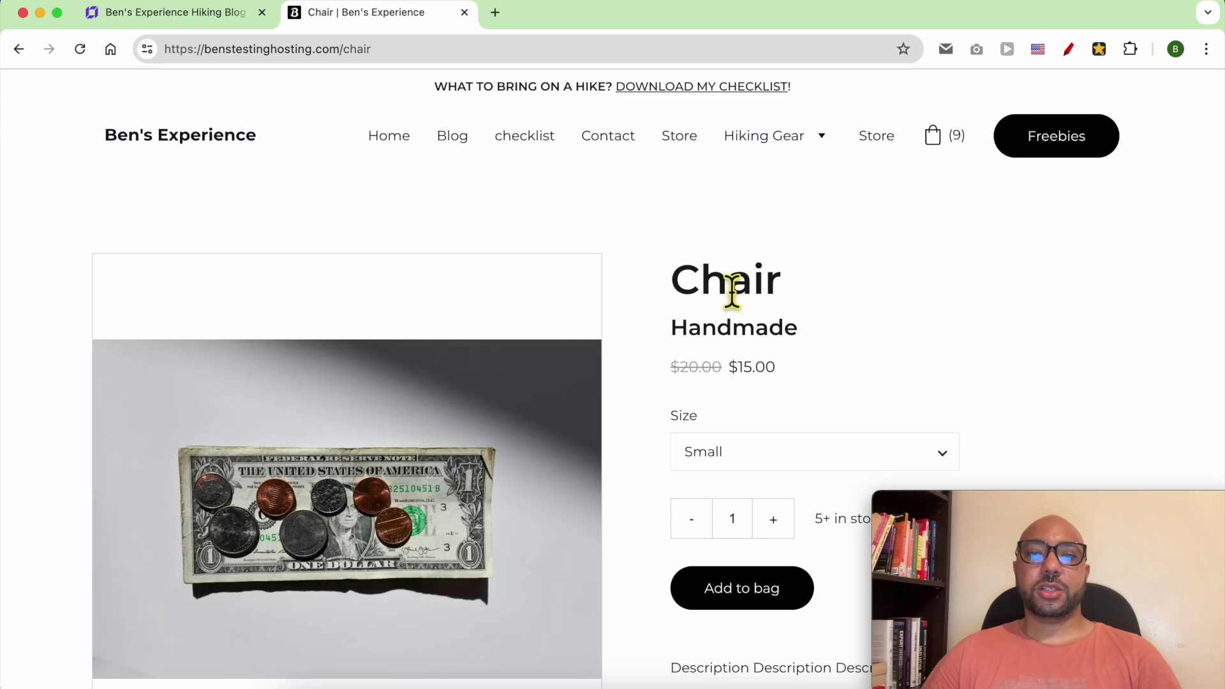
# - Highlight the Chair title, Handmade subtitle, and $15.00 sale versus $20.00 original price
pyautogui.doubleClick(733, 288)
pyautogui.doubleClick(727, 329)
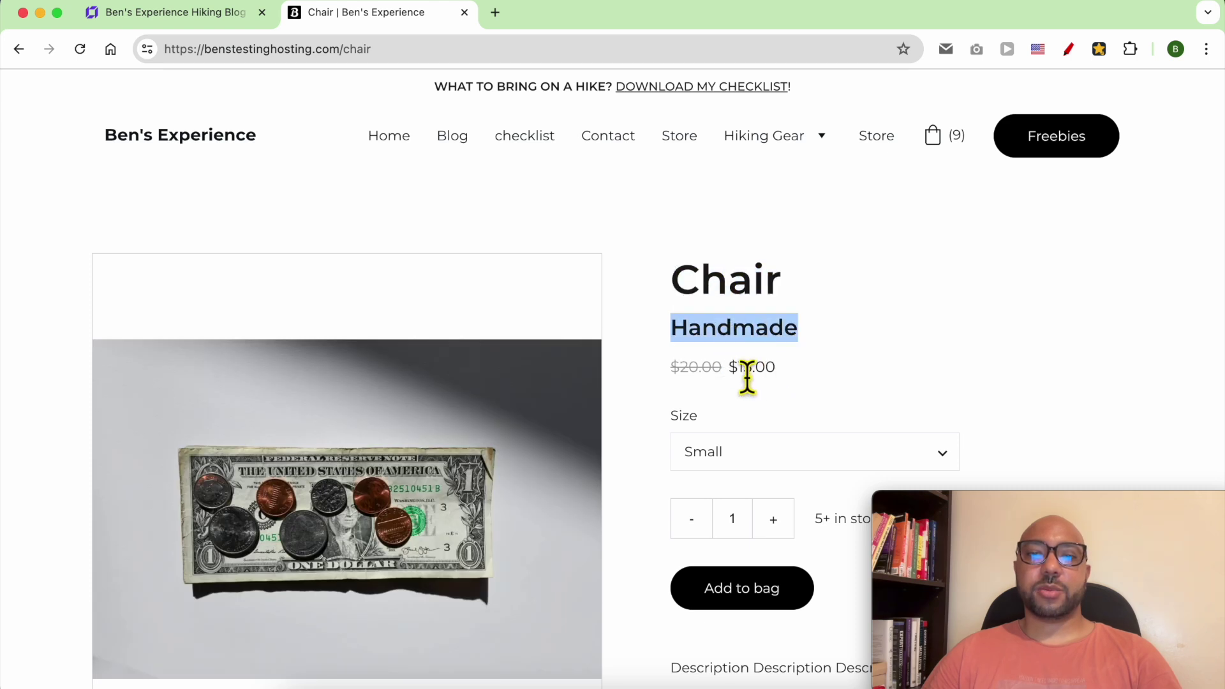
pyautogui.doubleClick(709, 370)
pyautogui.doubleClick(764, 376)
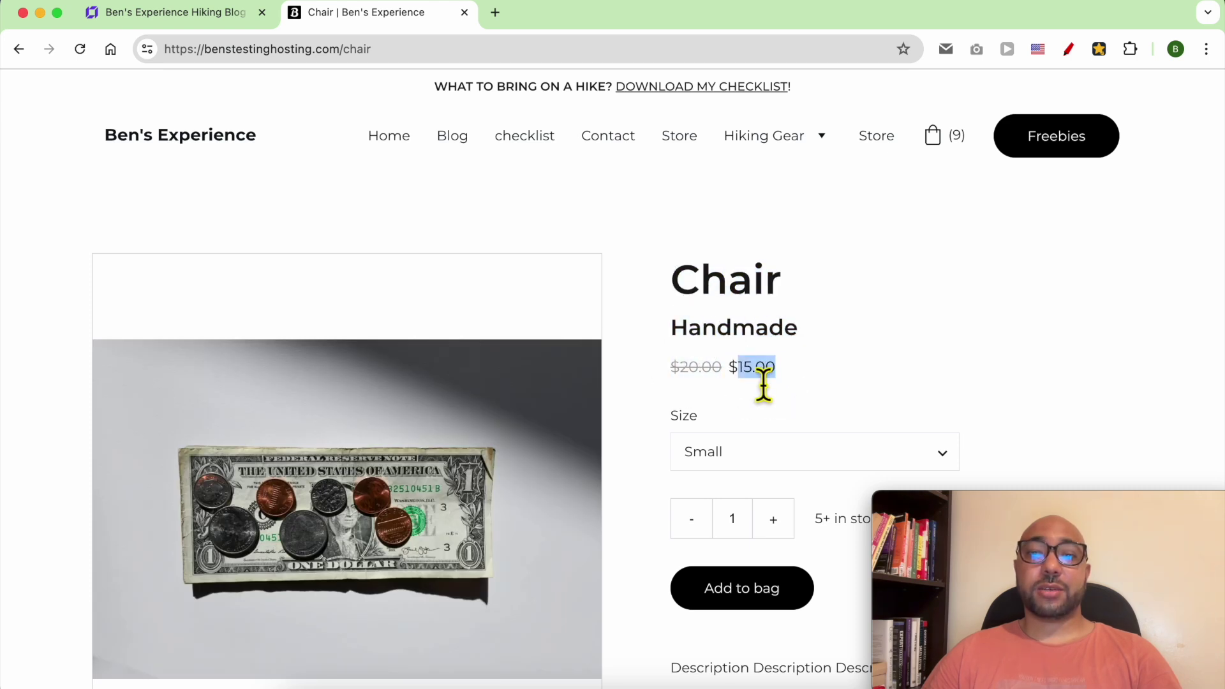
pyautogui.doubleClick(705, 373)
pyautogui.scroll(-3, 741, 357)
# - Choose size Big, set quantity to 10 and add the Chairs to the bag
pyautogui.click(750, 231)
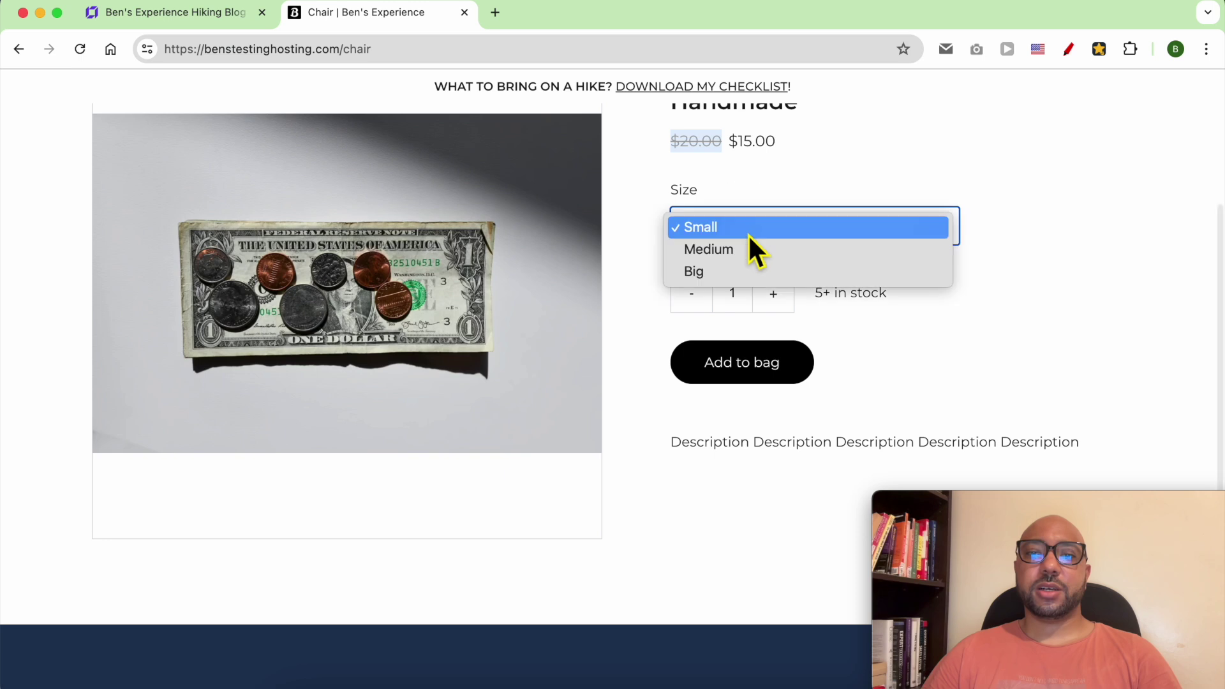
pyautogui.click(752, 250)
pyautogui.click(743, 241)
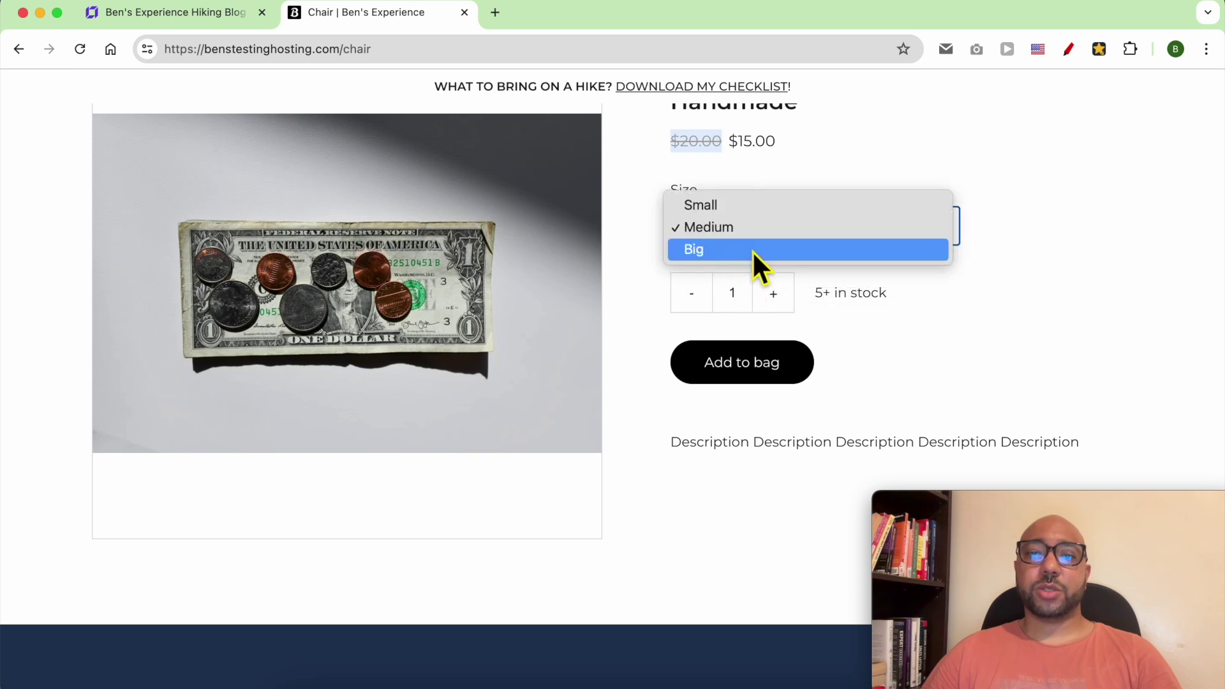
pyautogui.click(749, 254)
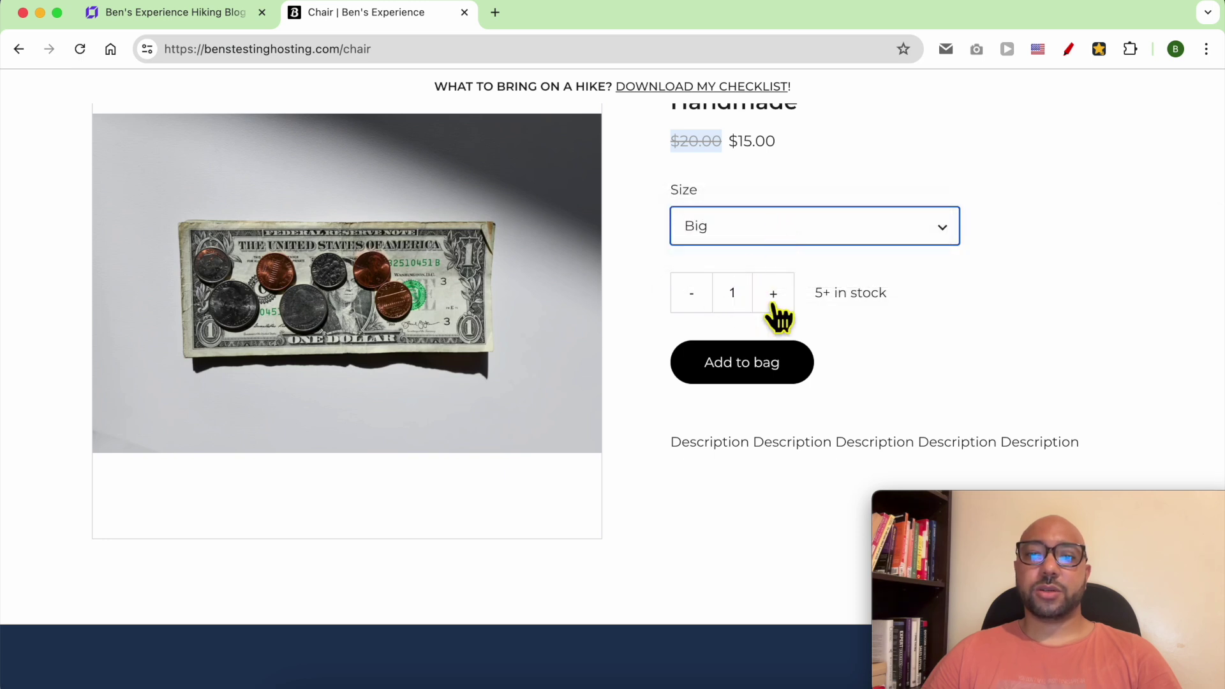
pyautogui.click(773, 294)
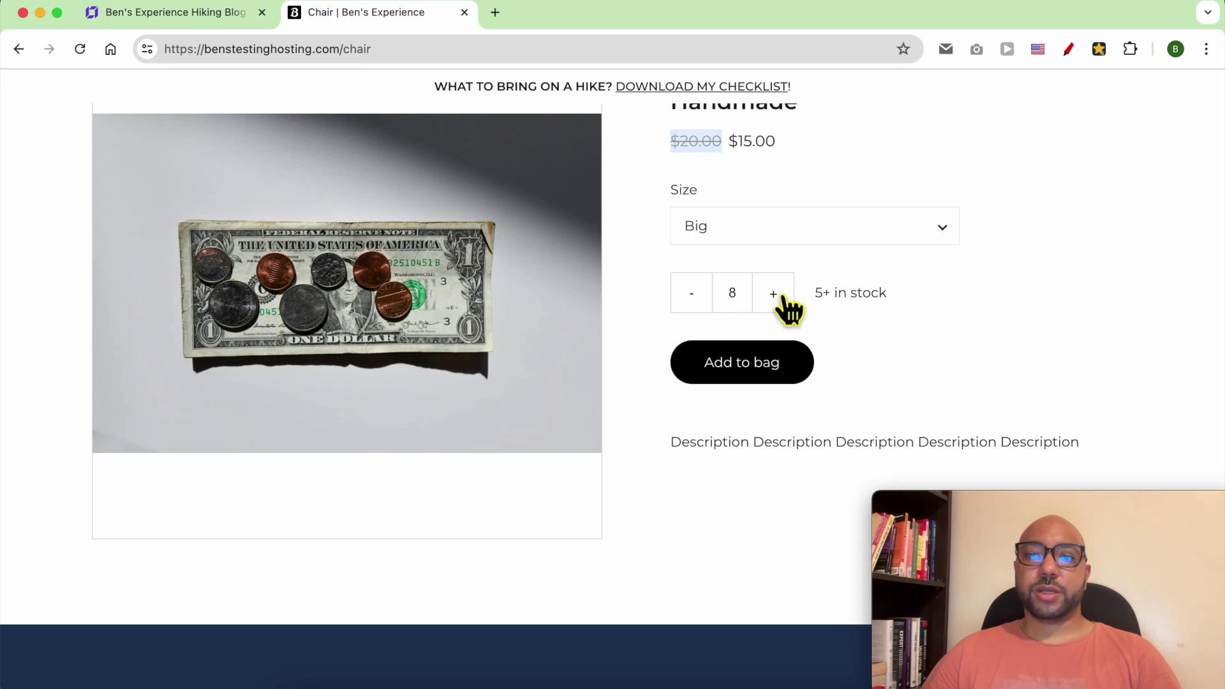
pyautogui.click(782, 296)
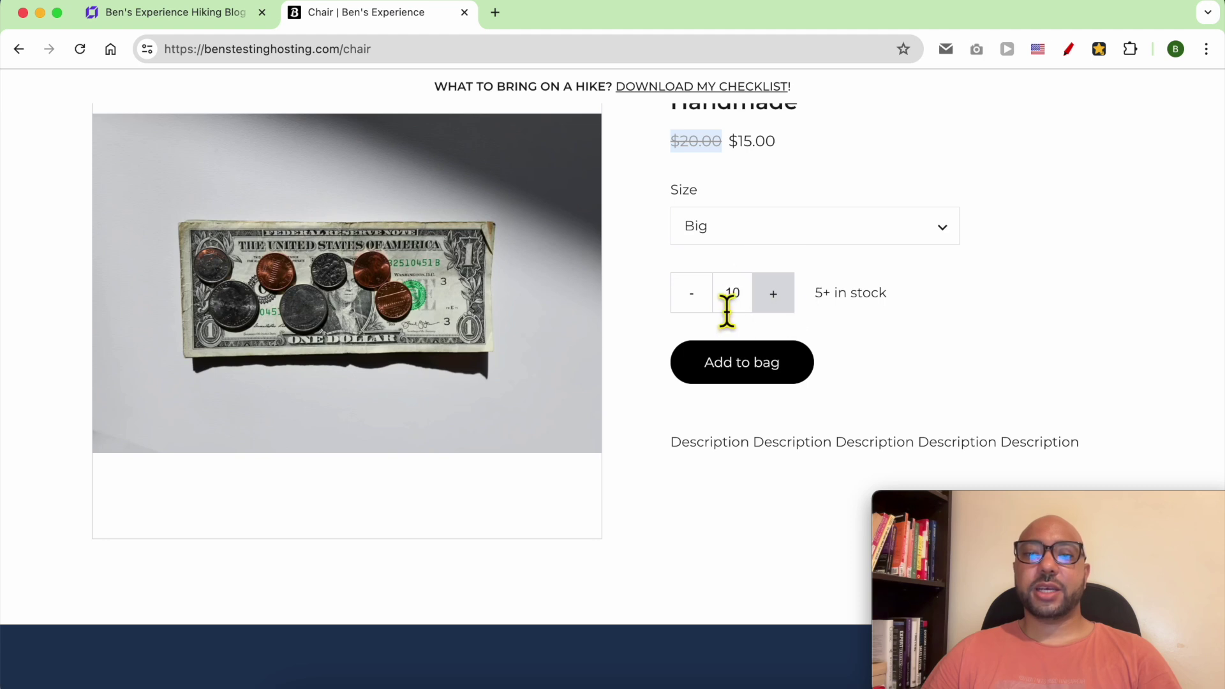
pyautogui.click(694, 298)
pyautogui.click(694, 298)
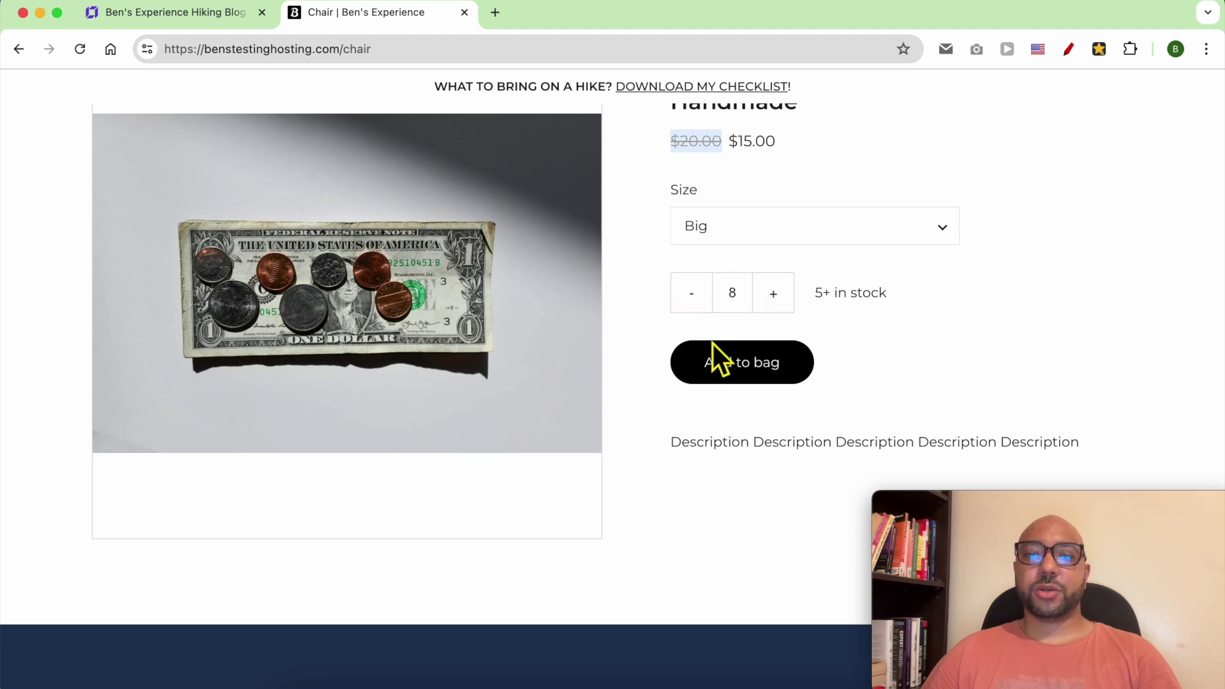
pyautogui.click(775, 308)
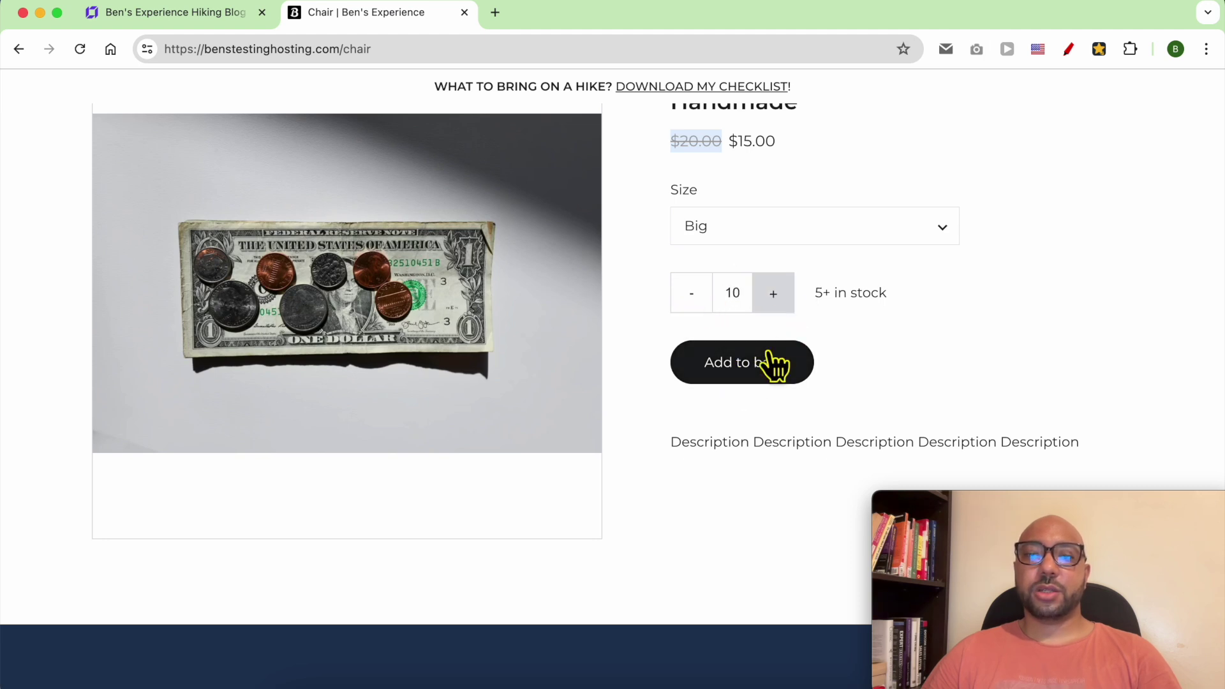
pyautogui.click(771, 362)
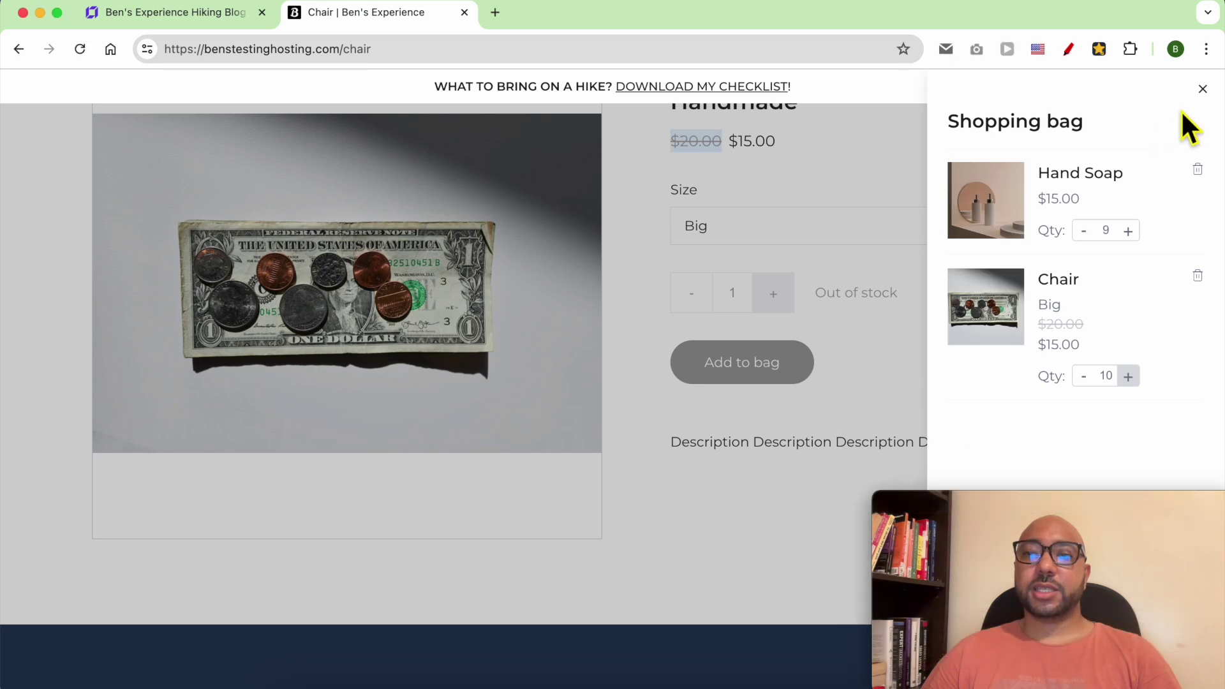
# - Close and reopen the shopping bag to review 10 Big Chairs and 9 Hand Soap, subtotal $285.00
pyautogui.click(1202, 89)
pyautogui.tripleClick(862, 447)
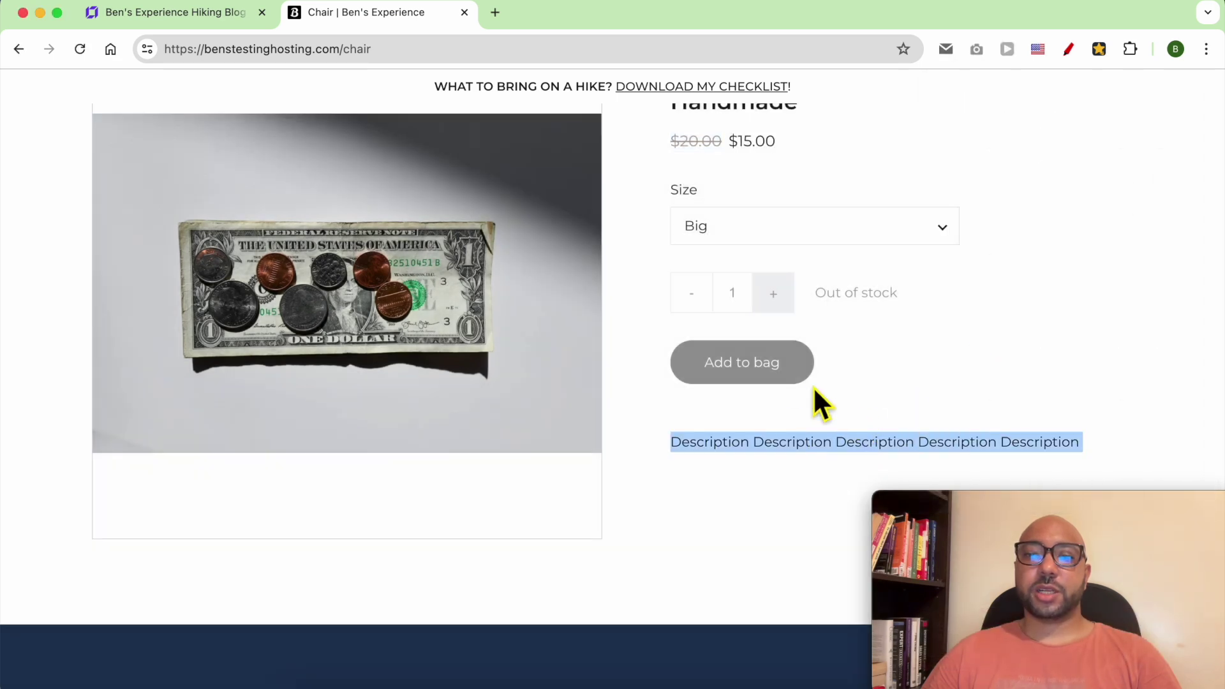
pyautogui.click(783, 369)
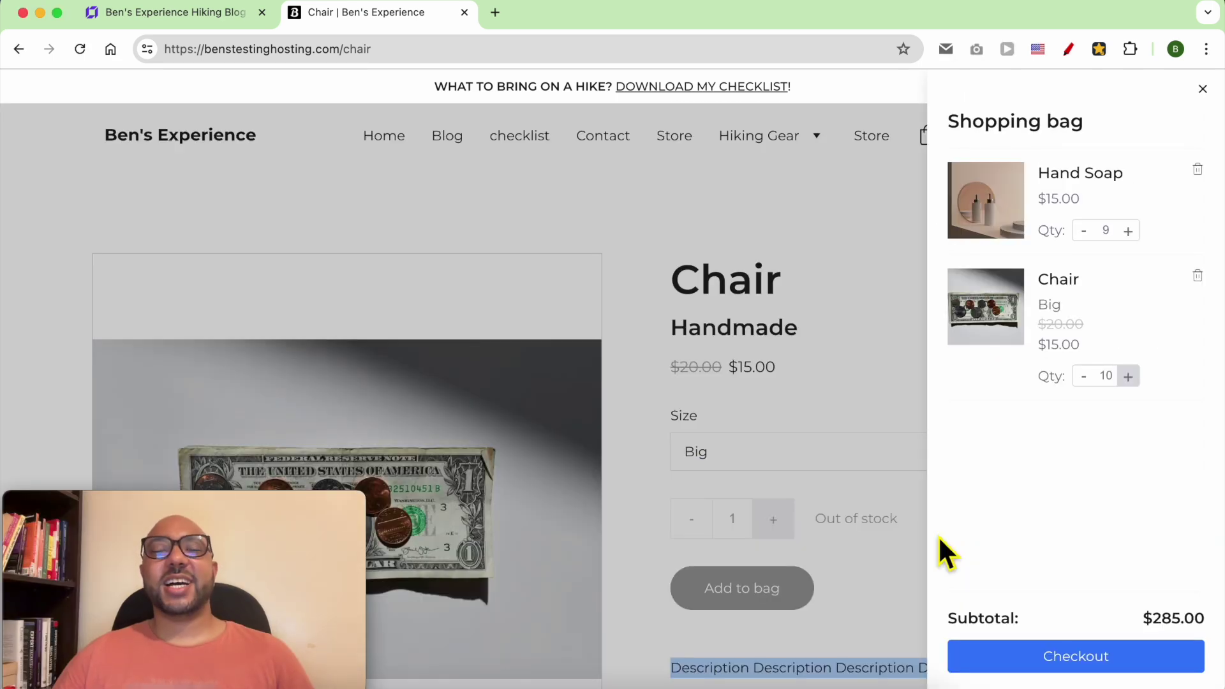